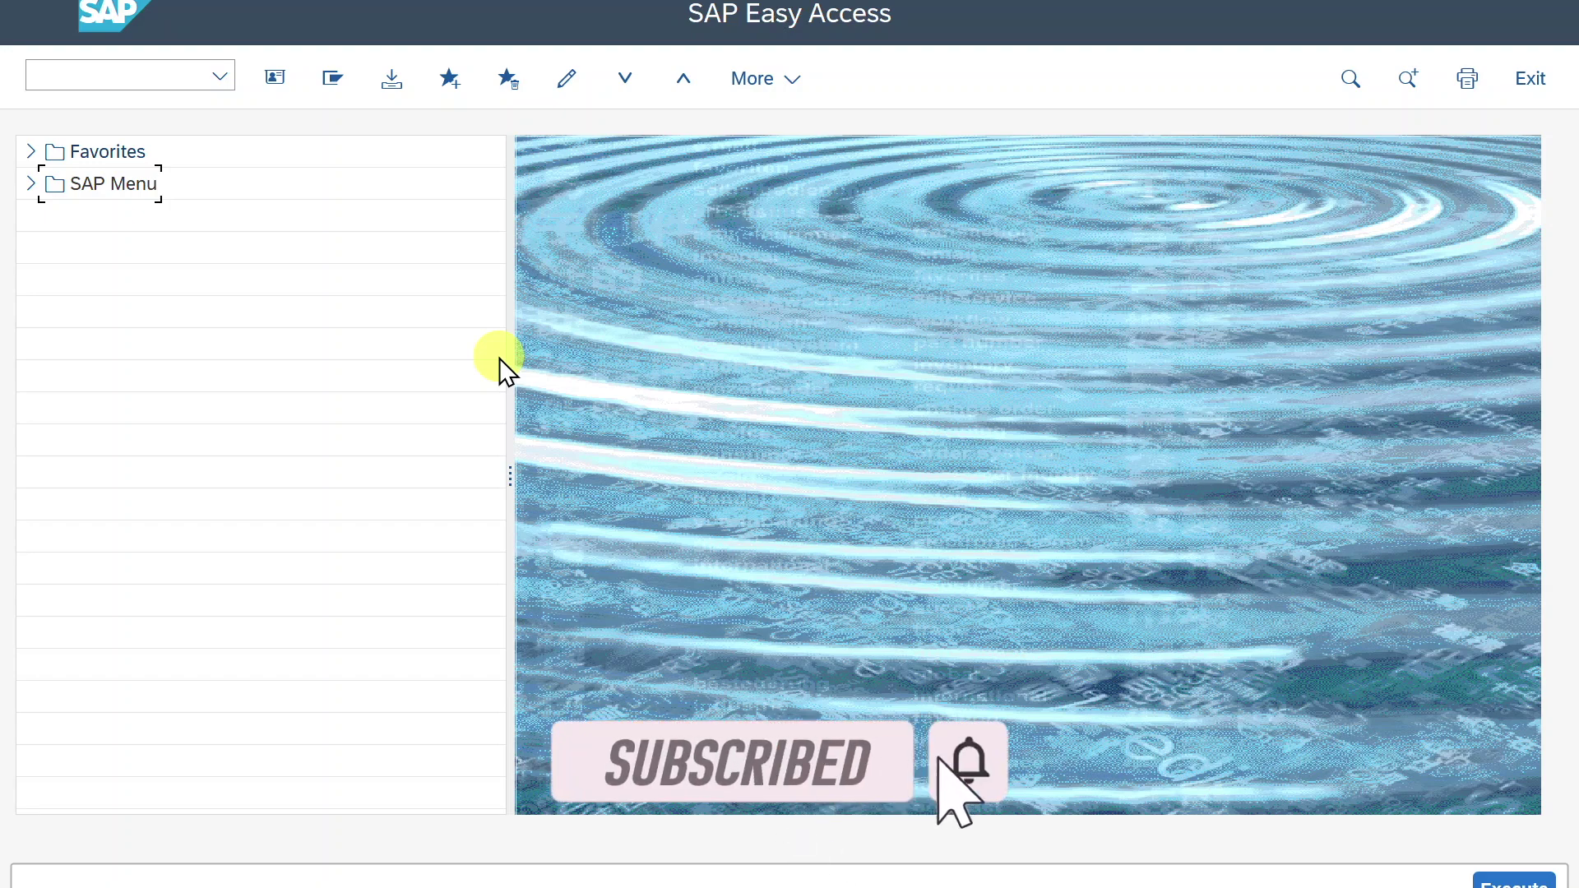
# Start transaction FS00 to edit G/L accounts centrally in company code 1710.
pyautogui.click(115, 79)
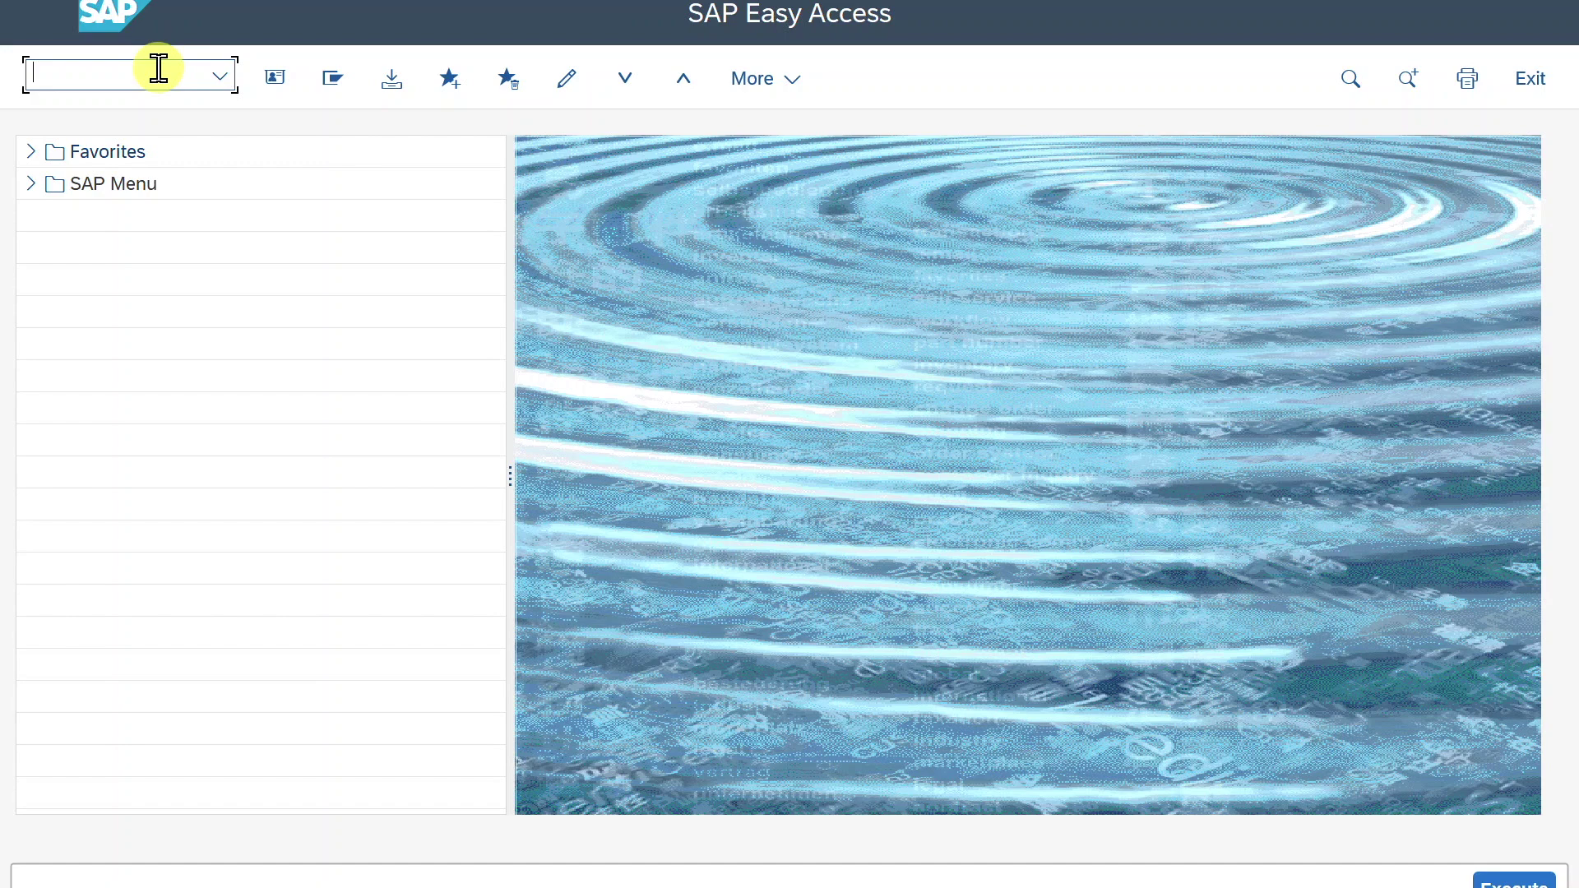
pyautogui.write('fs00')
pyautogui.press('Return')
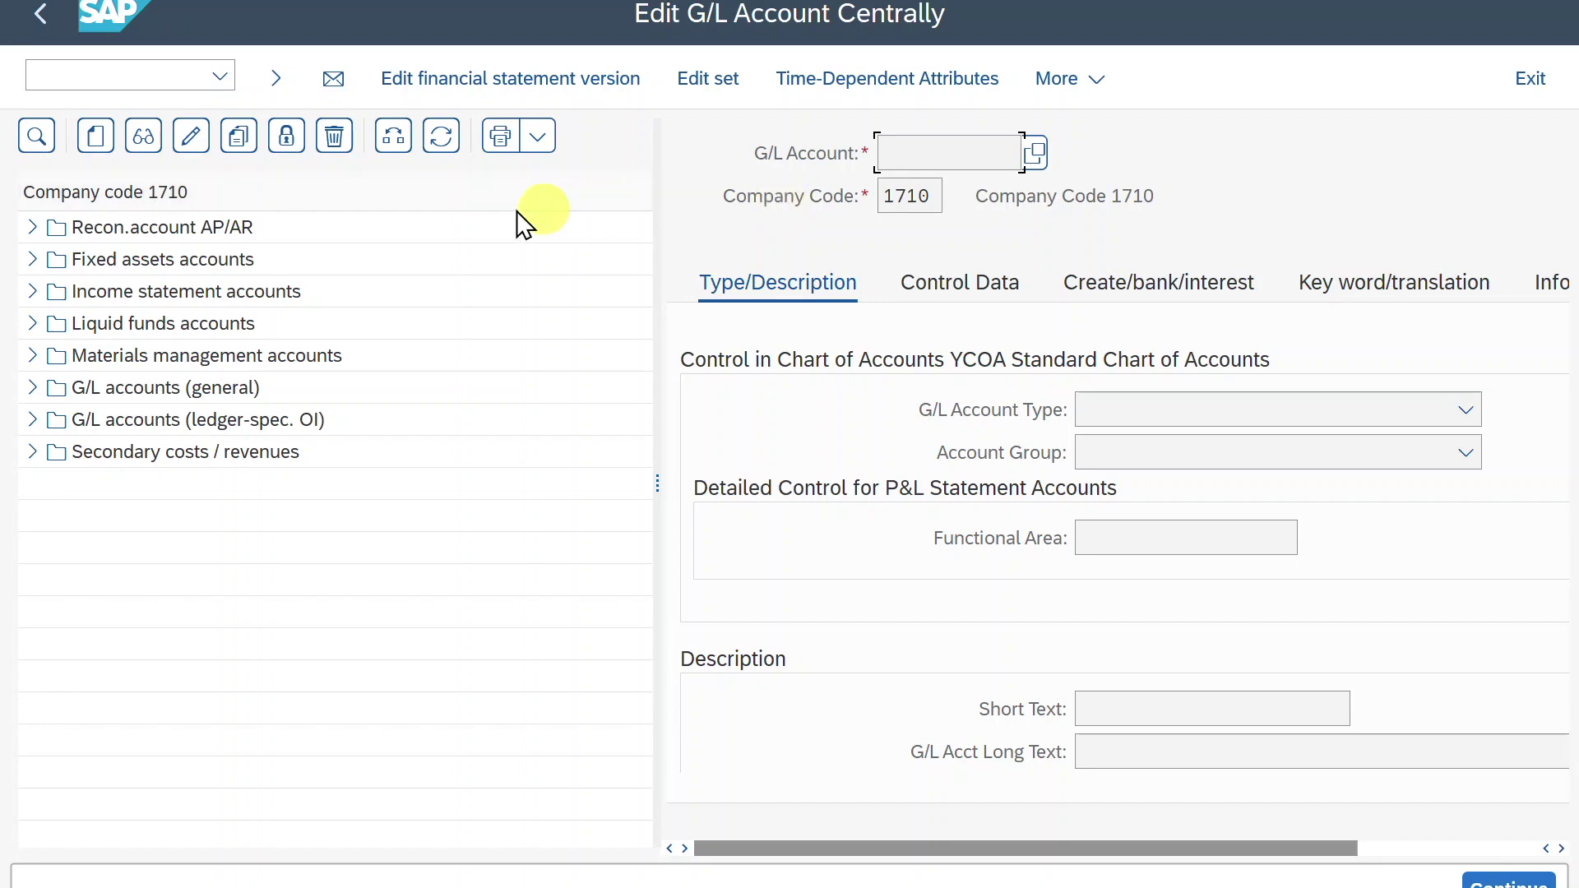
# Display G/L account 12021300 (Bond Inv Short T Una) and view its Control Data settings.
pyautogui.click(32, 385)
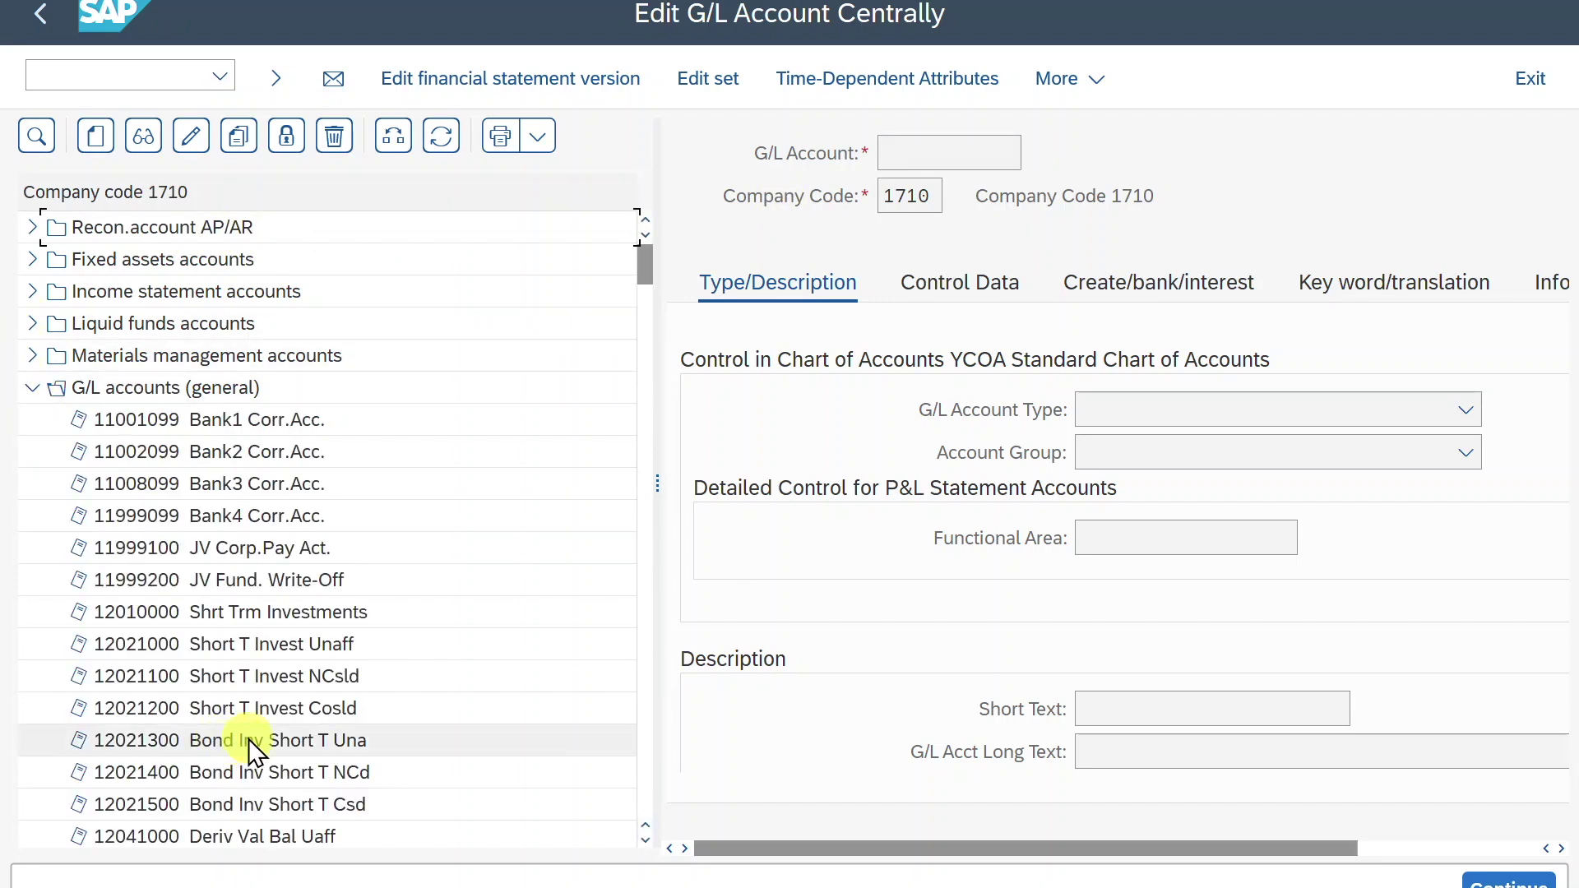
pyautogui.doubleClick(244, 743)
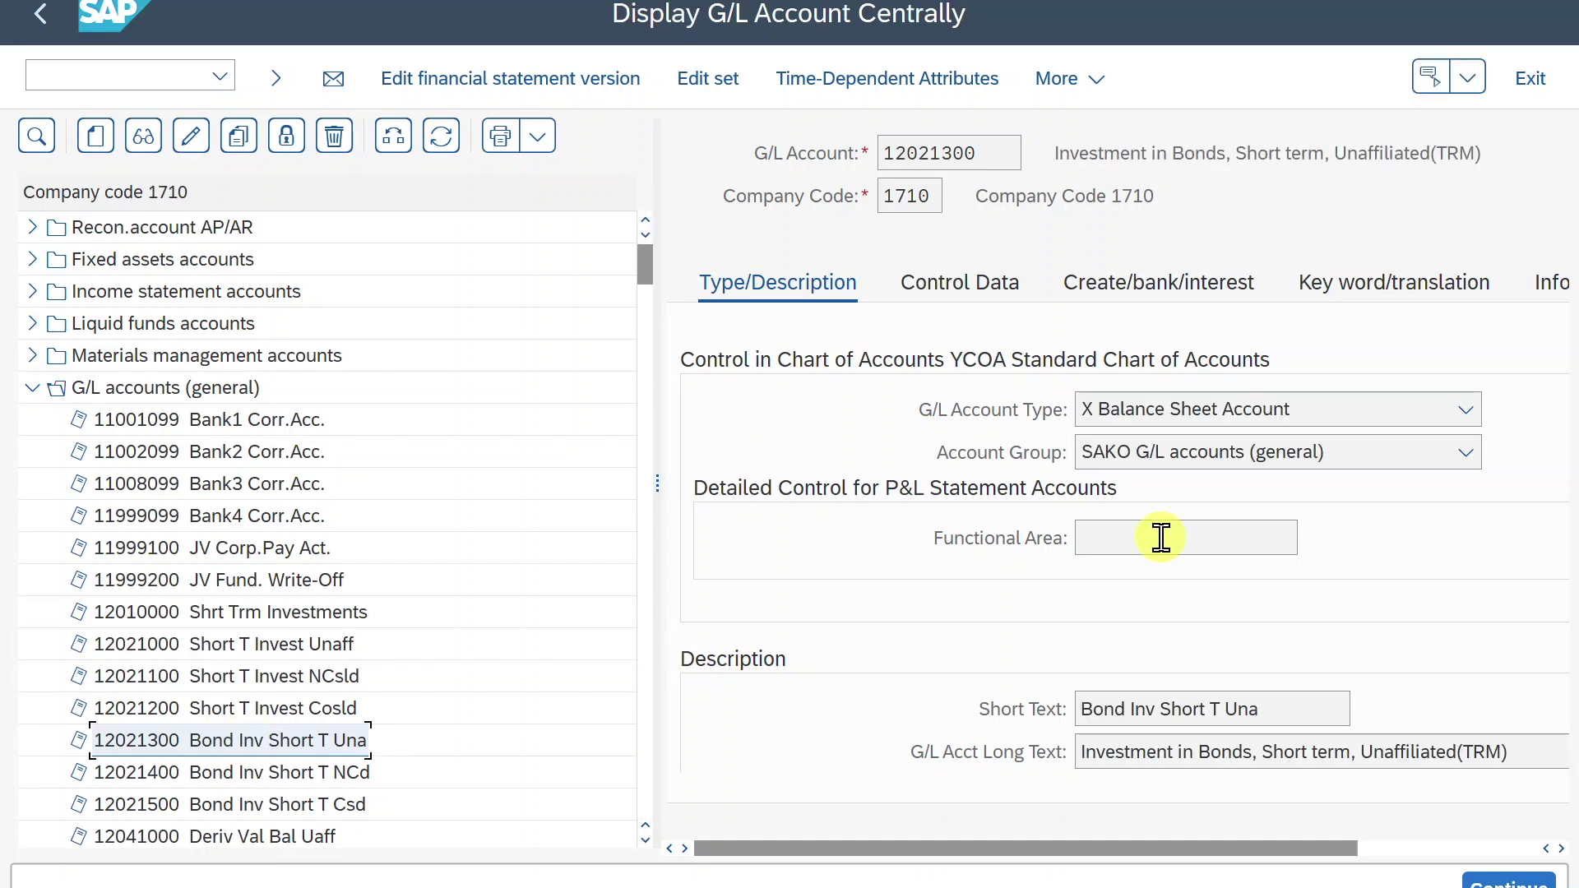
pyautogui.click(948, 282)
pyautogui.click(1096, 481)
pyautogui.scroll(-1, 1097, 576)
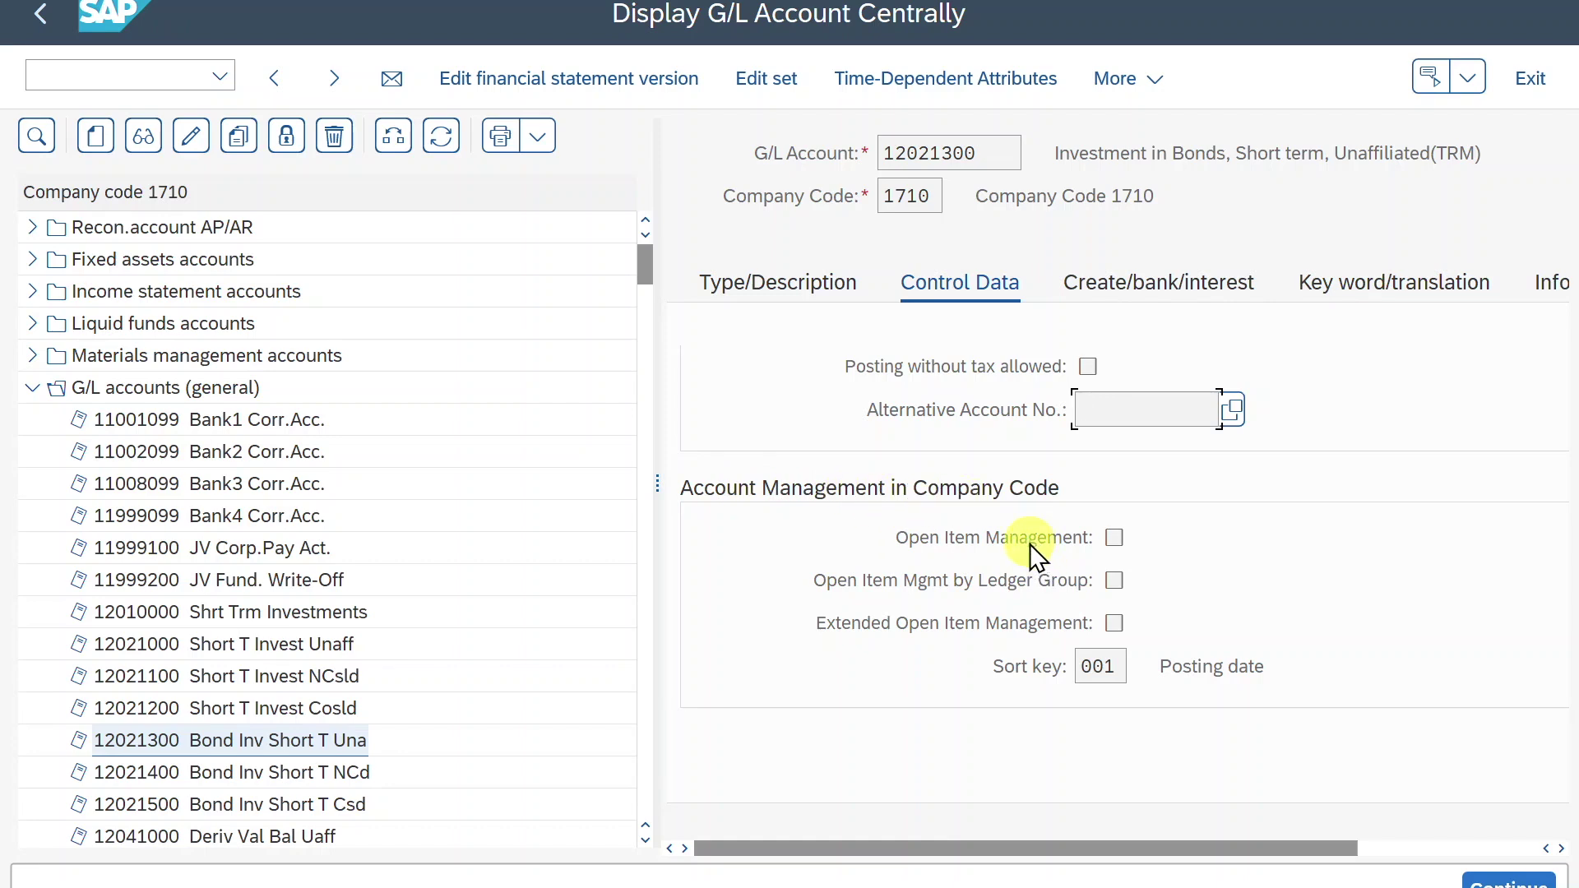
pyautogui.click(783, 327)
pyautogui.click(806, 285)
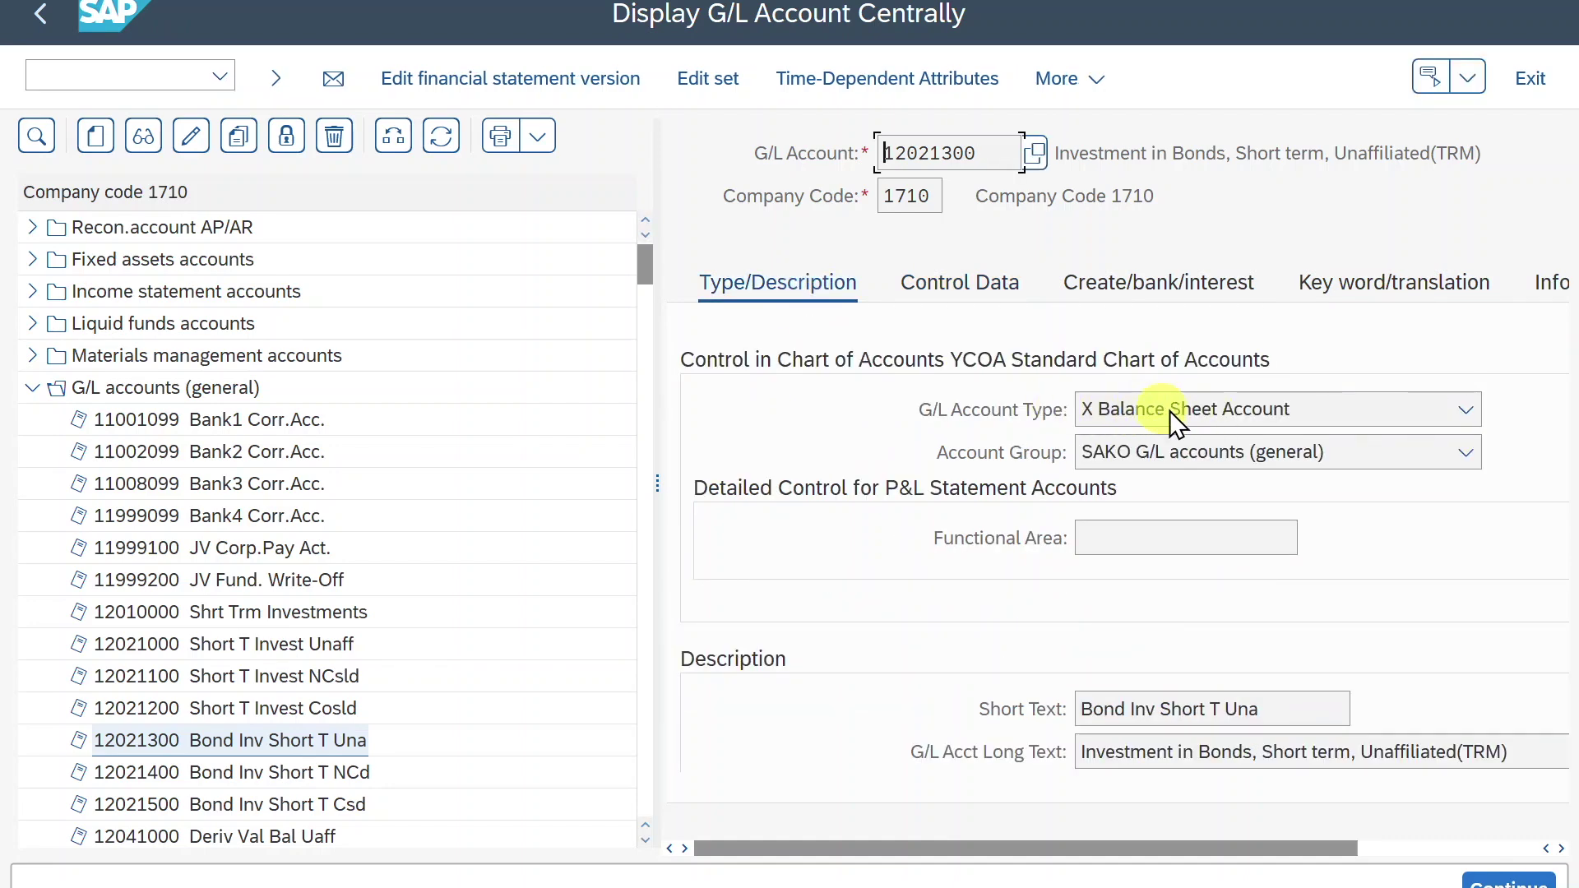
pyautogui.click(1212, 405)
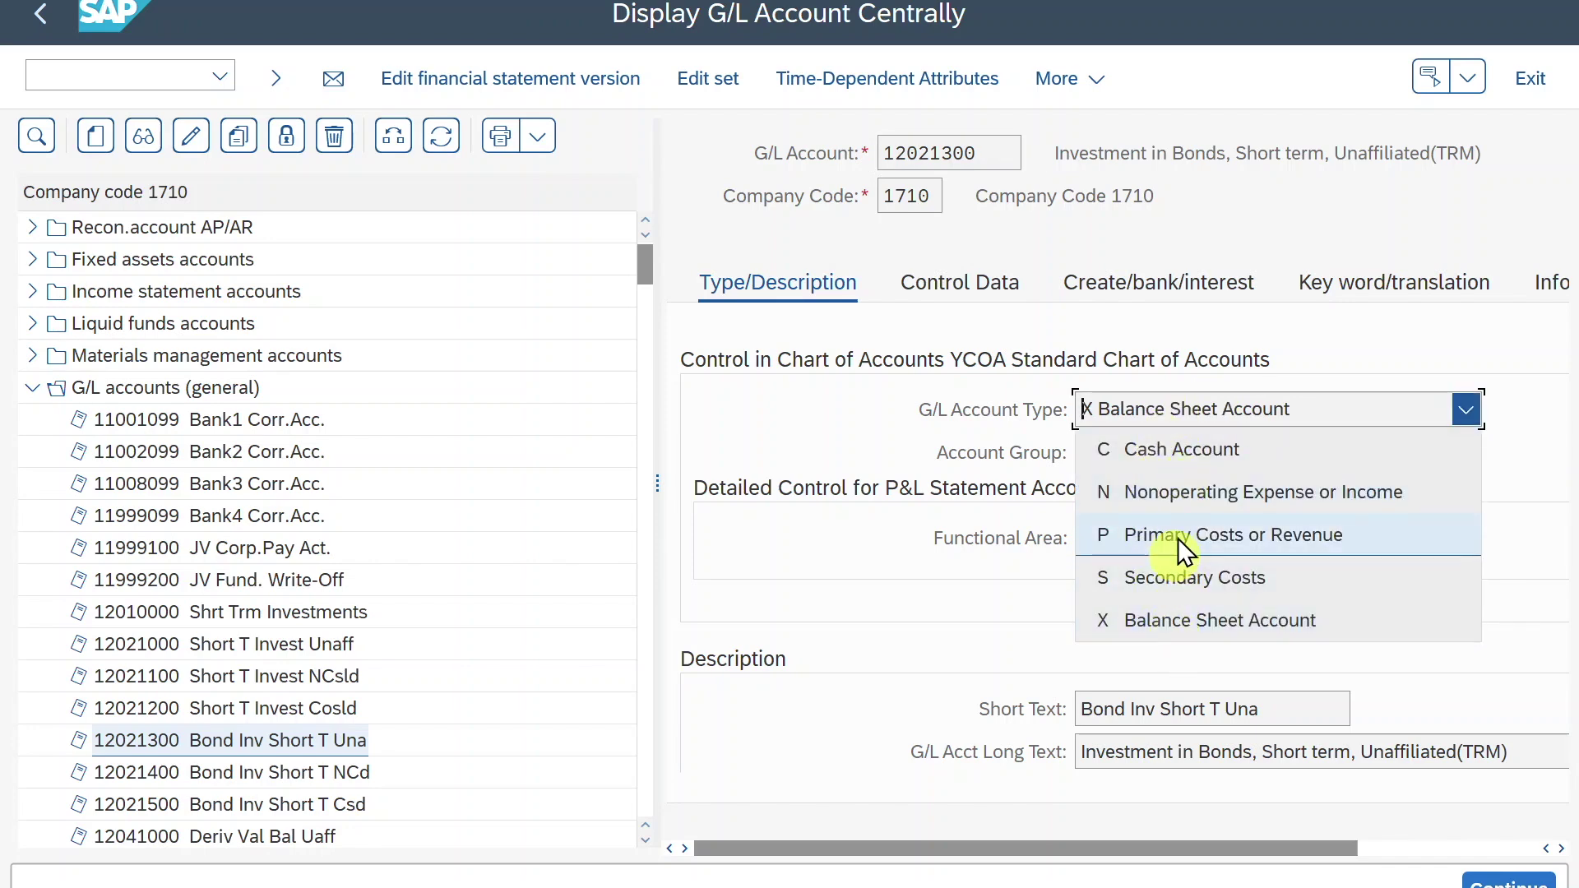
pyautogui.click(957, 282)
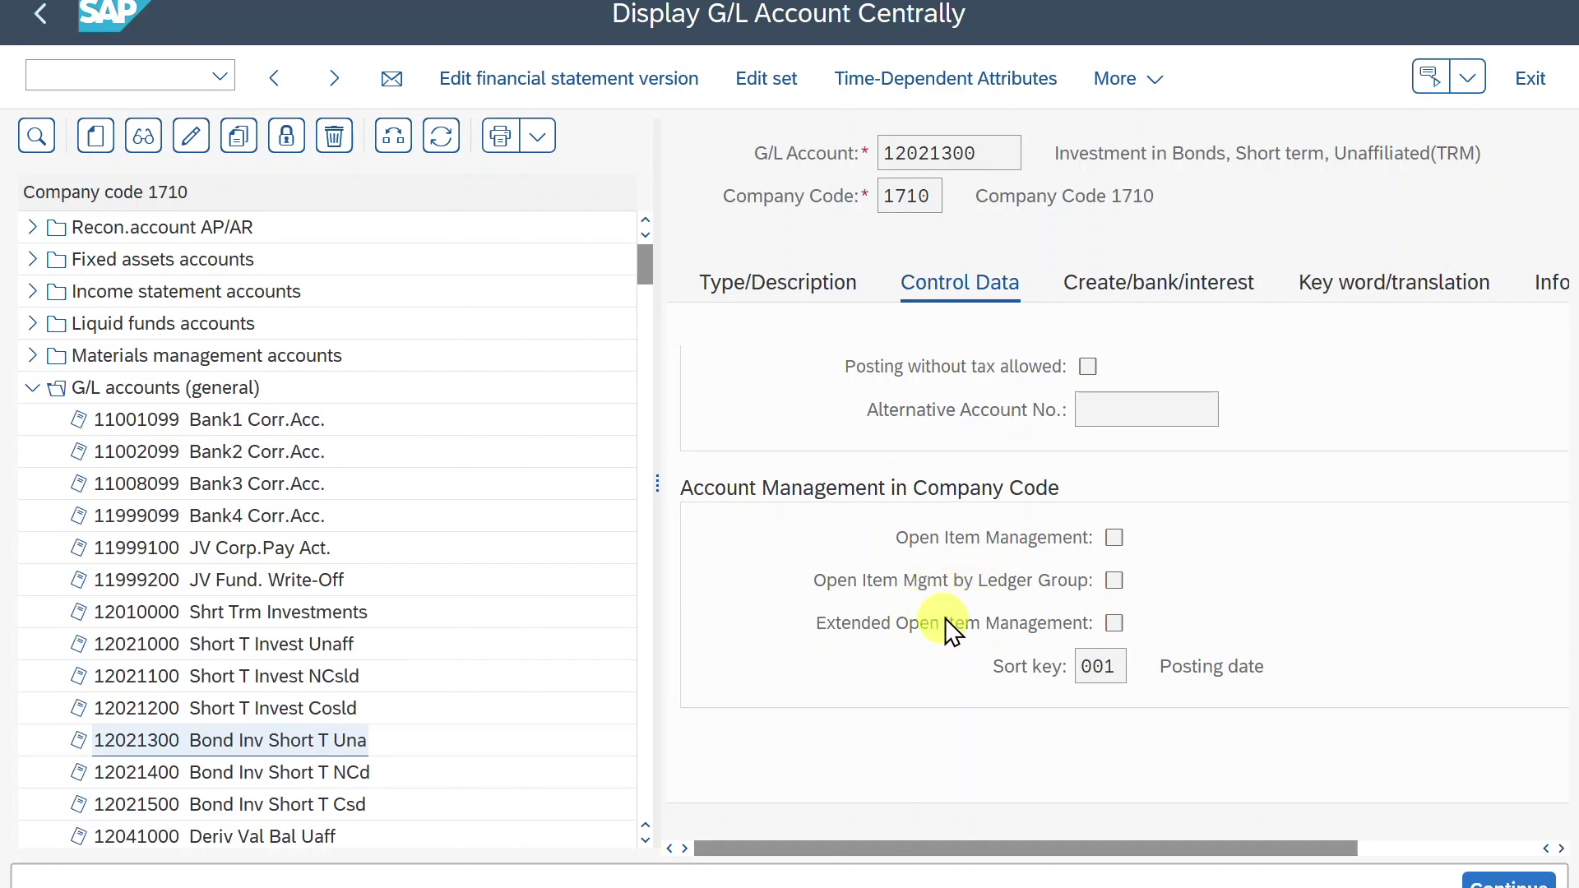
# In the Notepad notes, put Bank clearing accounts on its own bullet line and review the clearing-account list.
pyautogui.hotkey('alt', 'Tab')
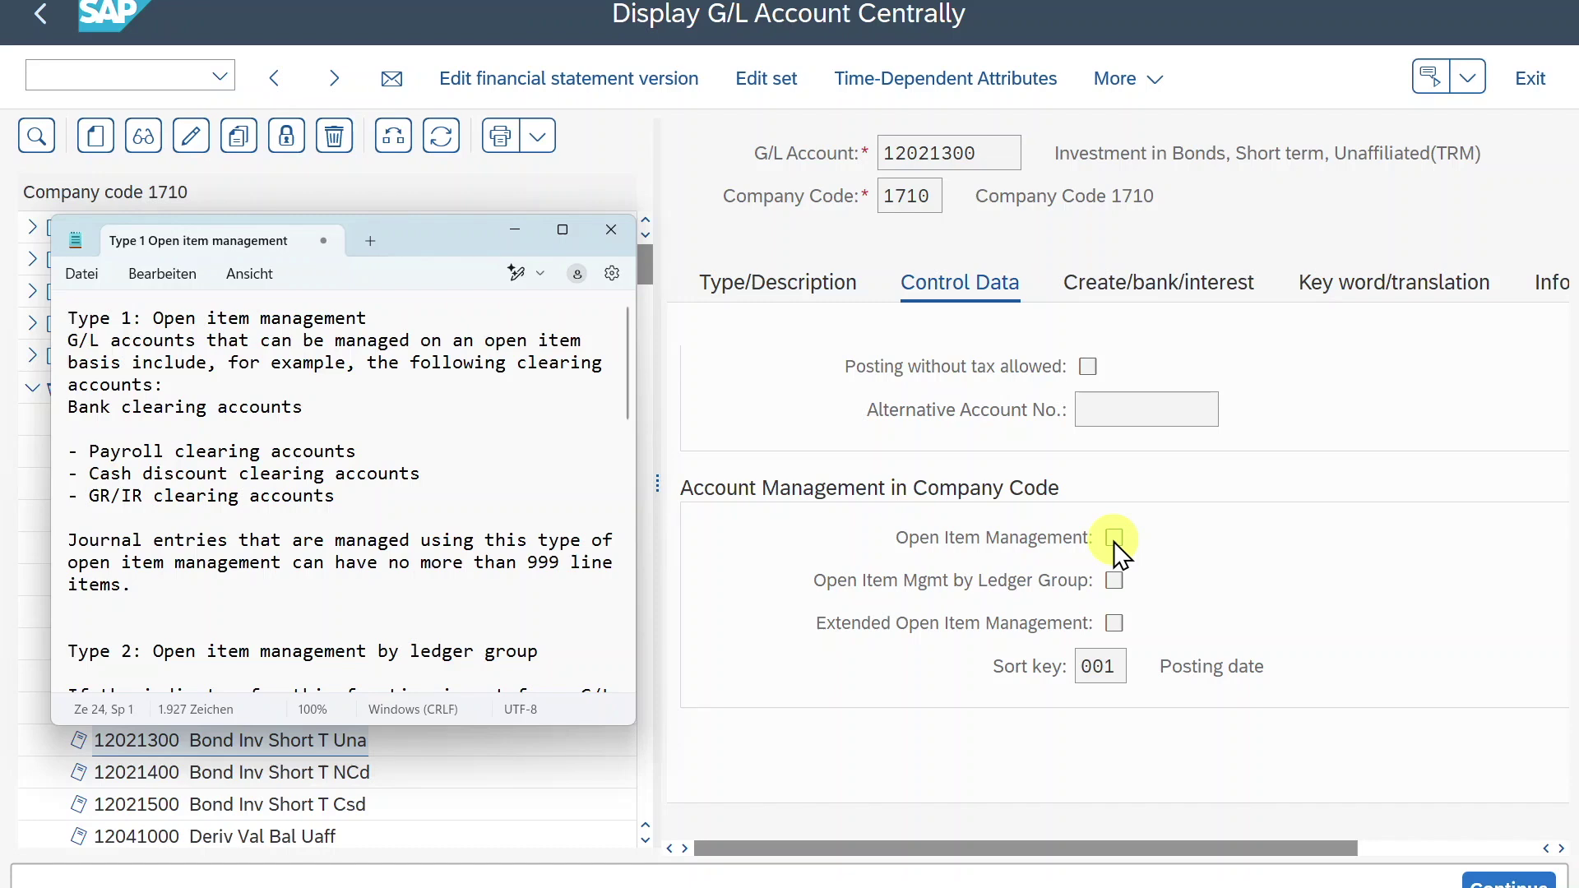
pyautogui.hotkey('ctrl', 'z')
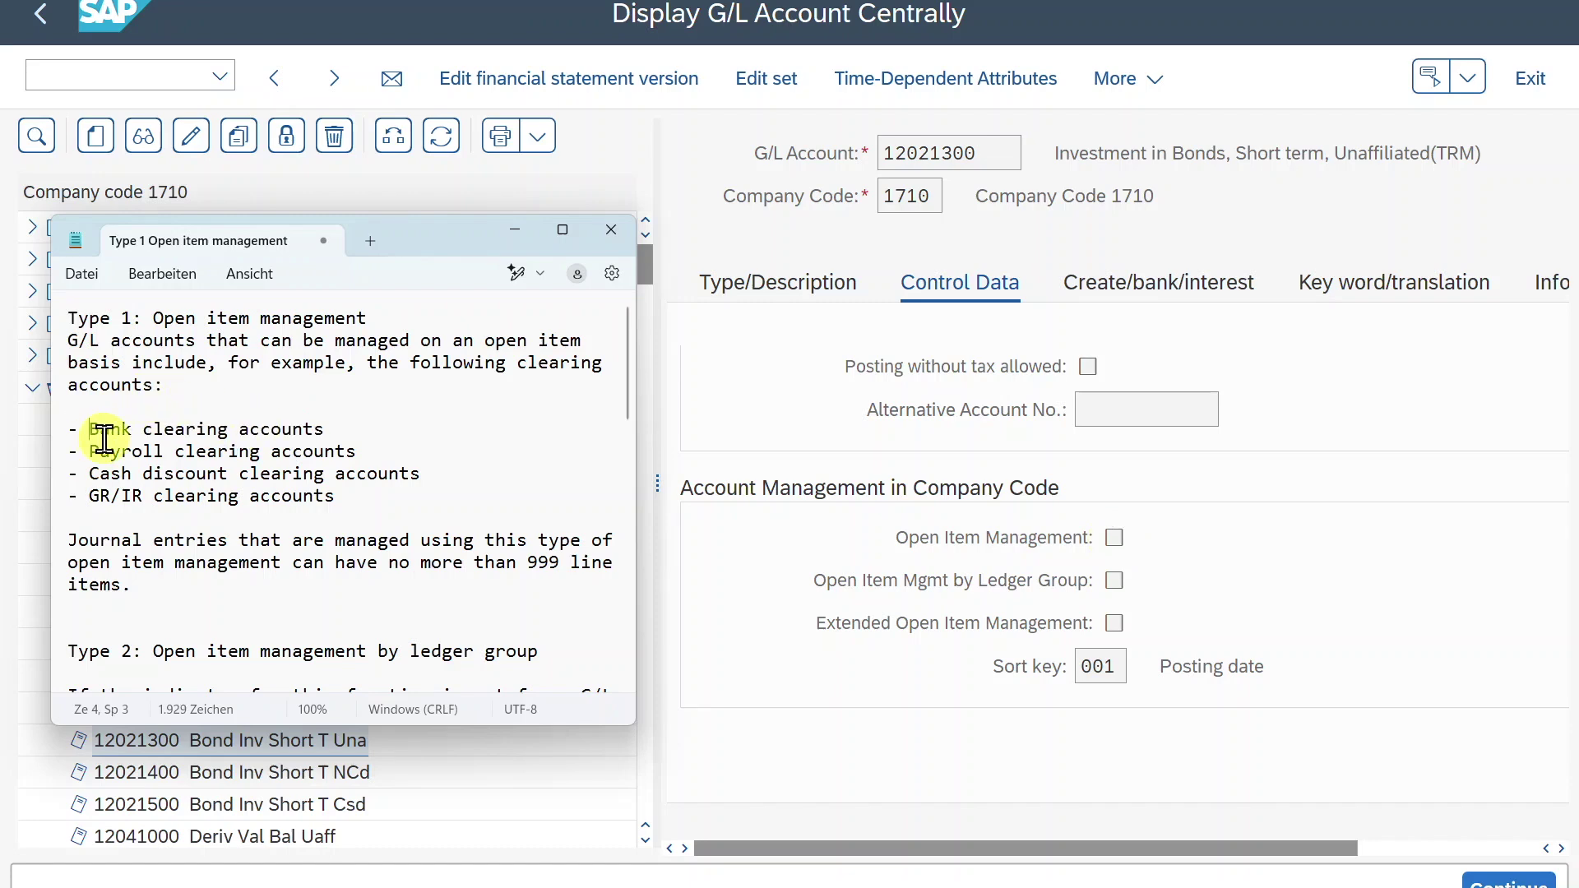
pyautogui.moveTo(87, 430); pyautogui.dragTo(370, 456)
pyautogui.click(313, 495)
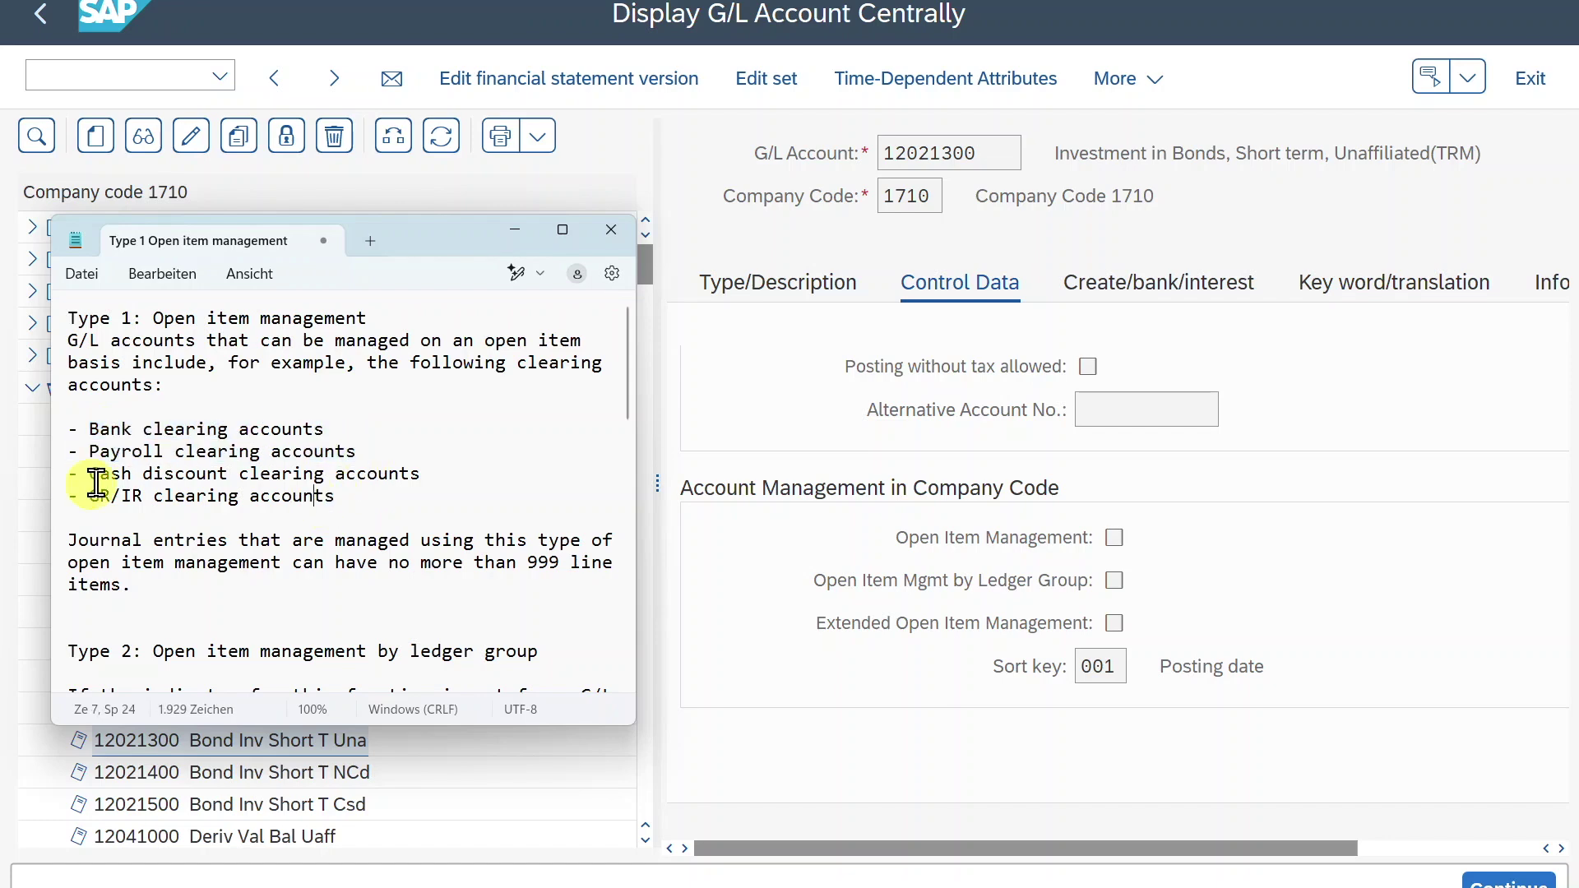
pyautogui.moveTo(90, 475)
pyautogui.mouseDown()
pyautogui.moveTo(418, 477)
pyautogui.moveTo(87, 503)
pyautogui.mouseUp()
pyautogui.click(351, 508)
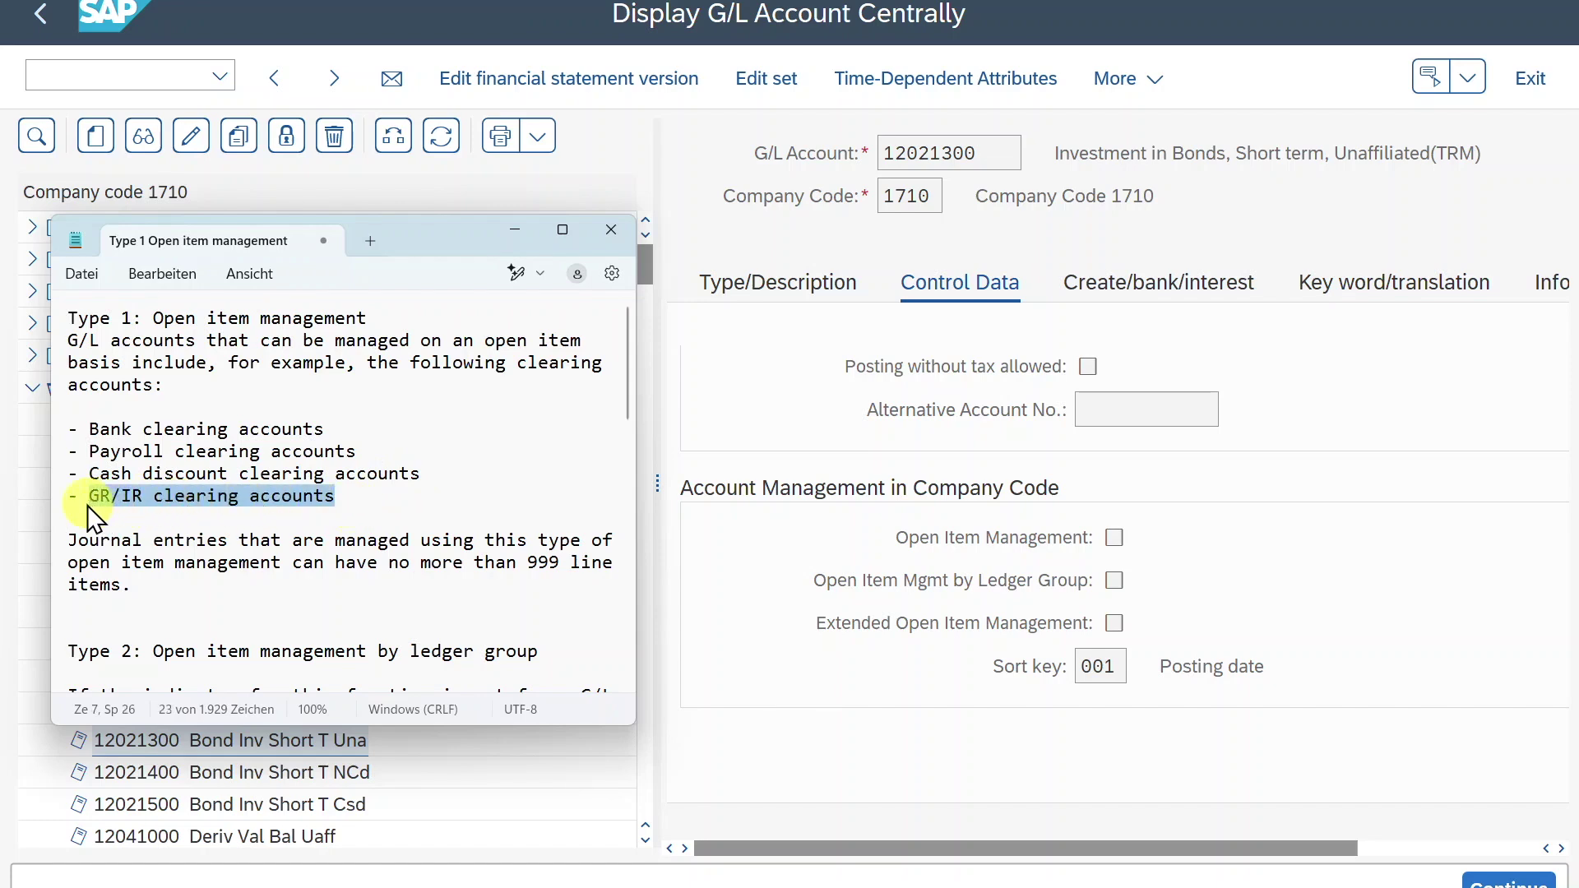
pyautogui.click(264, 487)
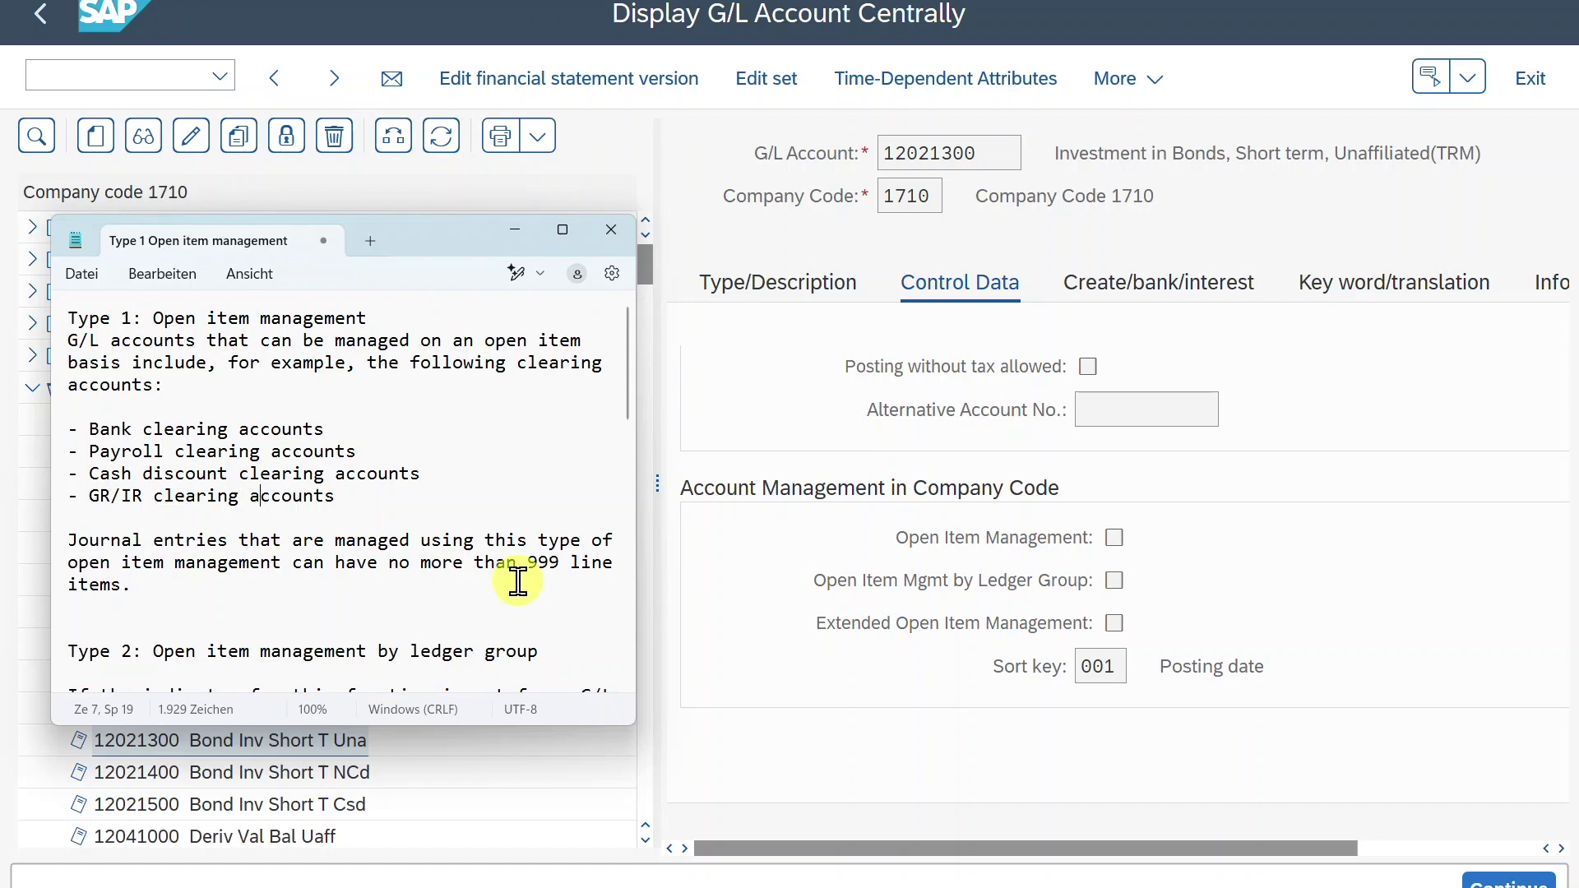
pyautogui.scroll(-4, 523, 482)
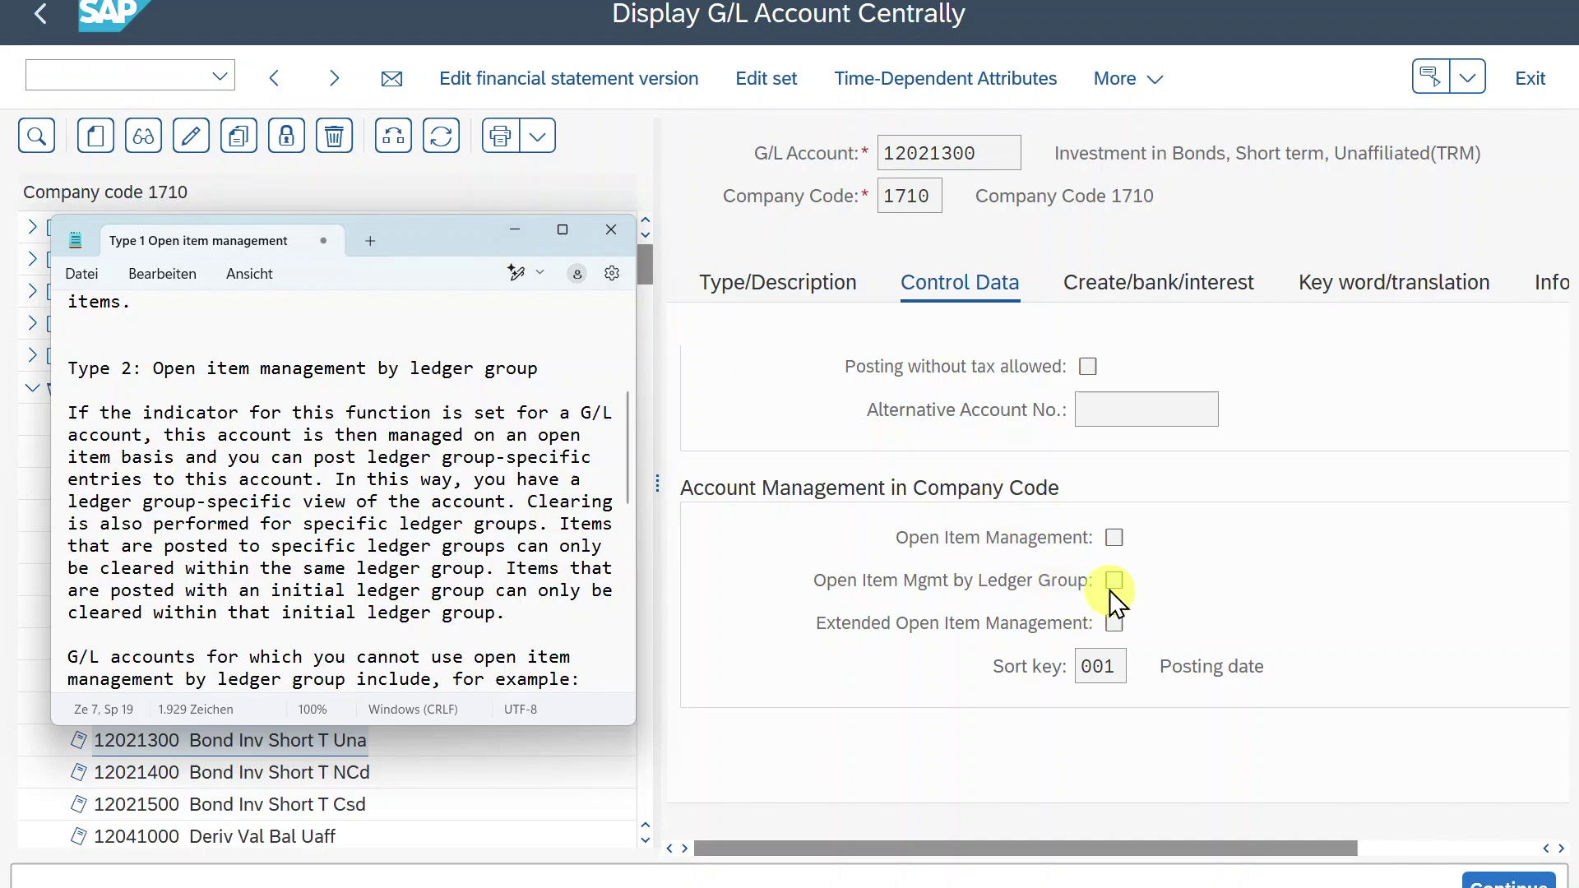
# Open ledger-group document entry with /ofb50l in a new session and point out the Ledger Grp field.
pyautogui.click(185, 69)
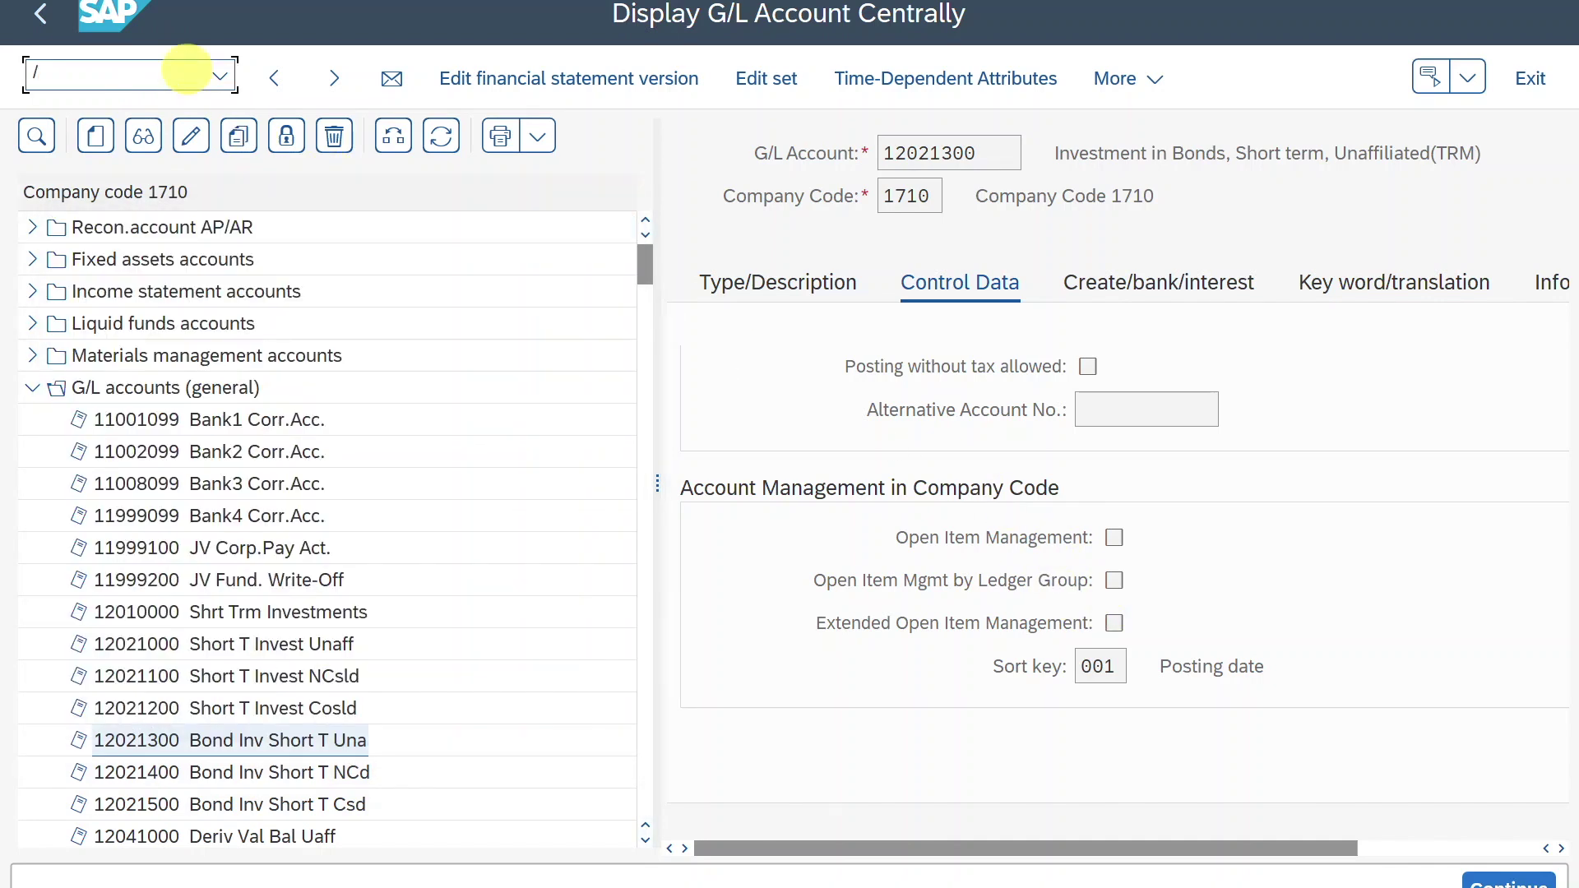
pyautogui.write('/ofb50l')
pyautogui.press('Return')
pyautogui.click(593, 329)
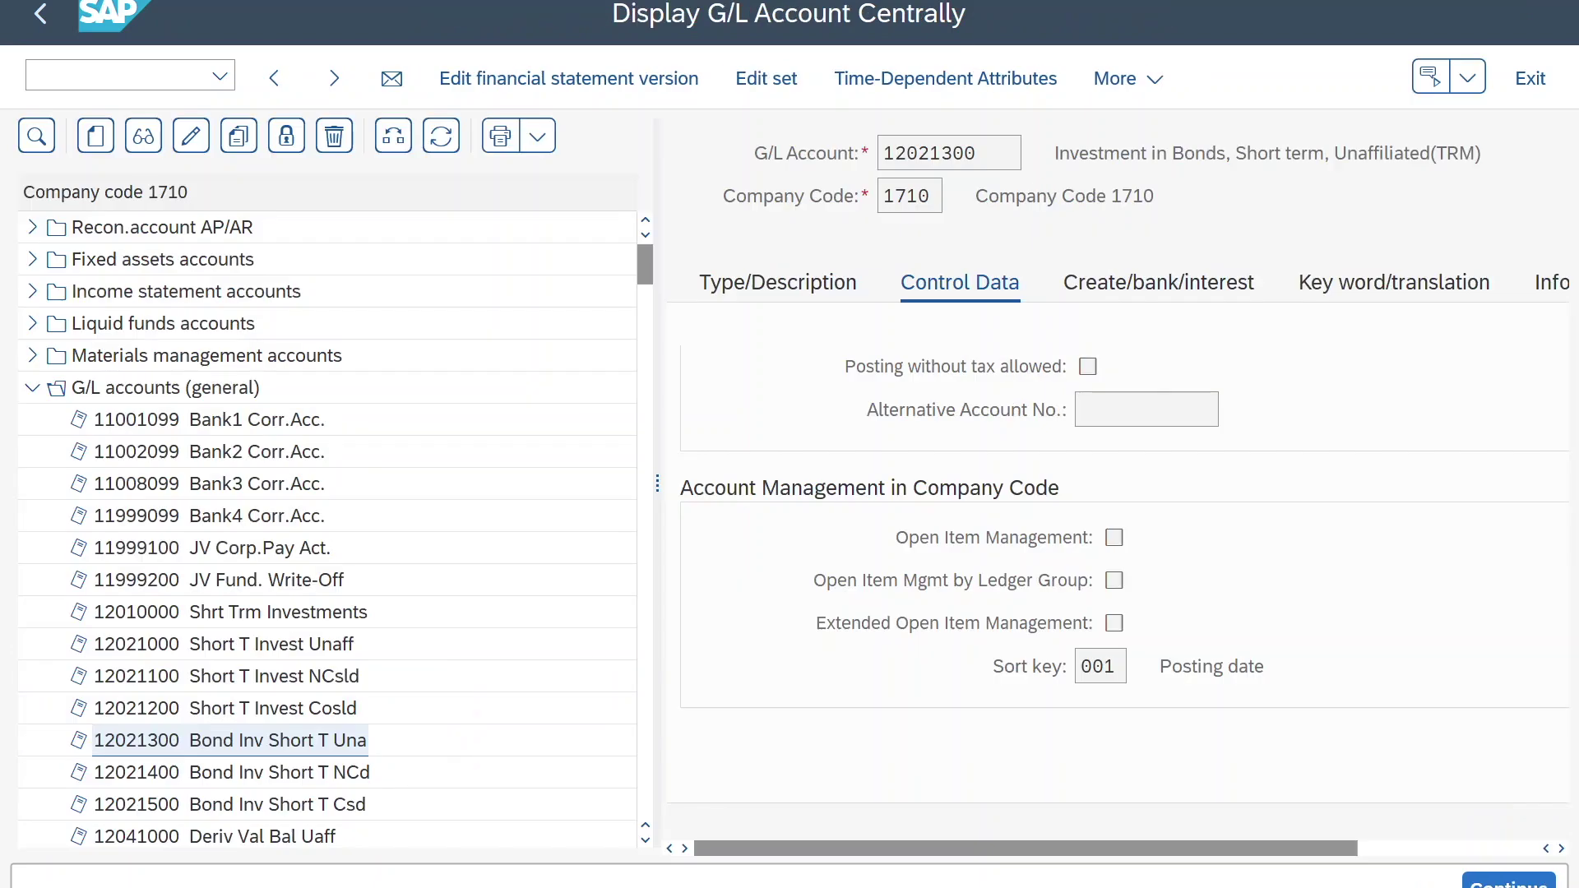
pyautogui.hotkey('alt', 'Tab')
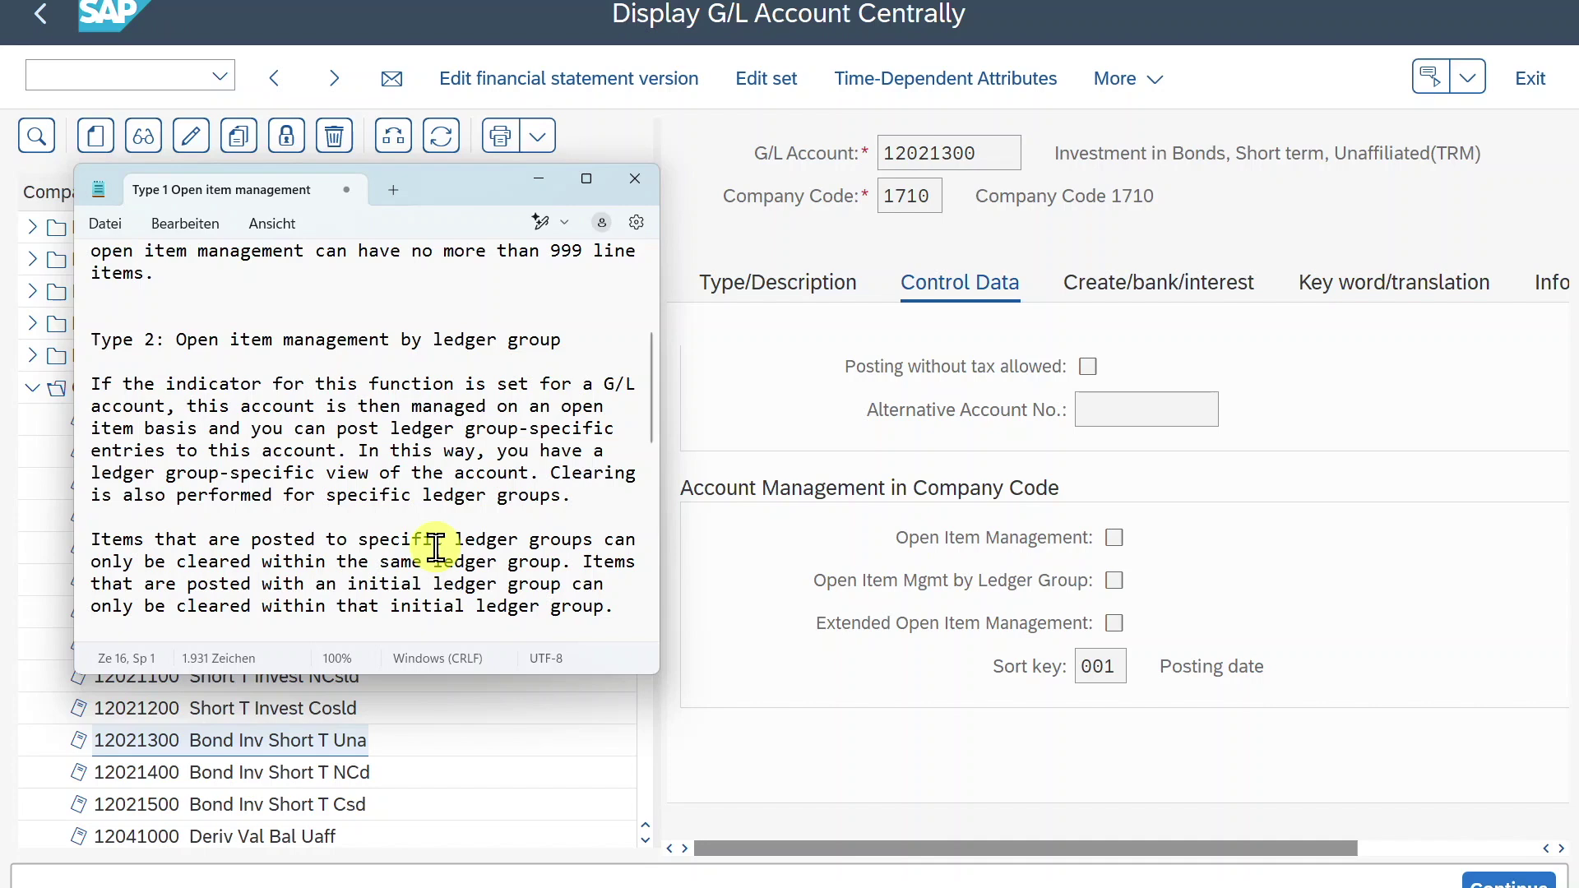
pyautogui.scroll(-4, 436, 549)
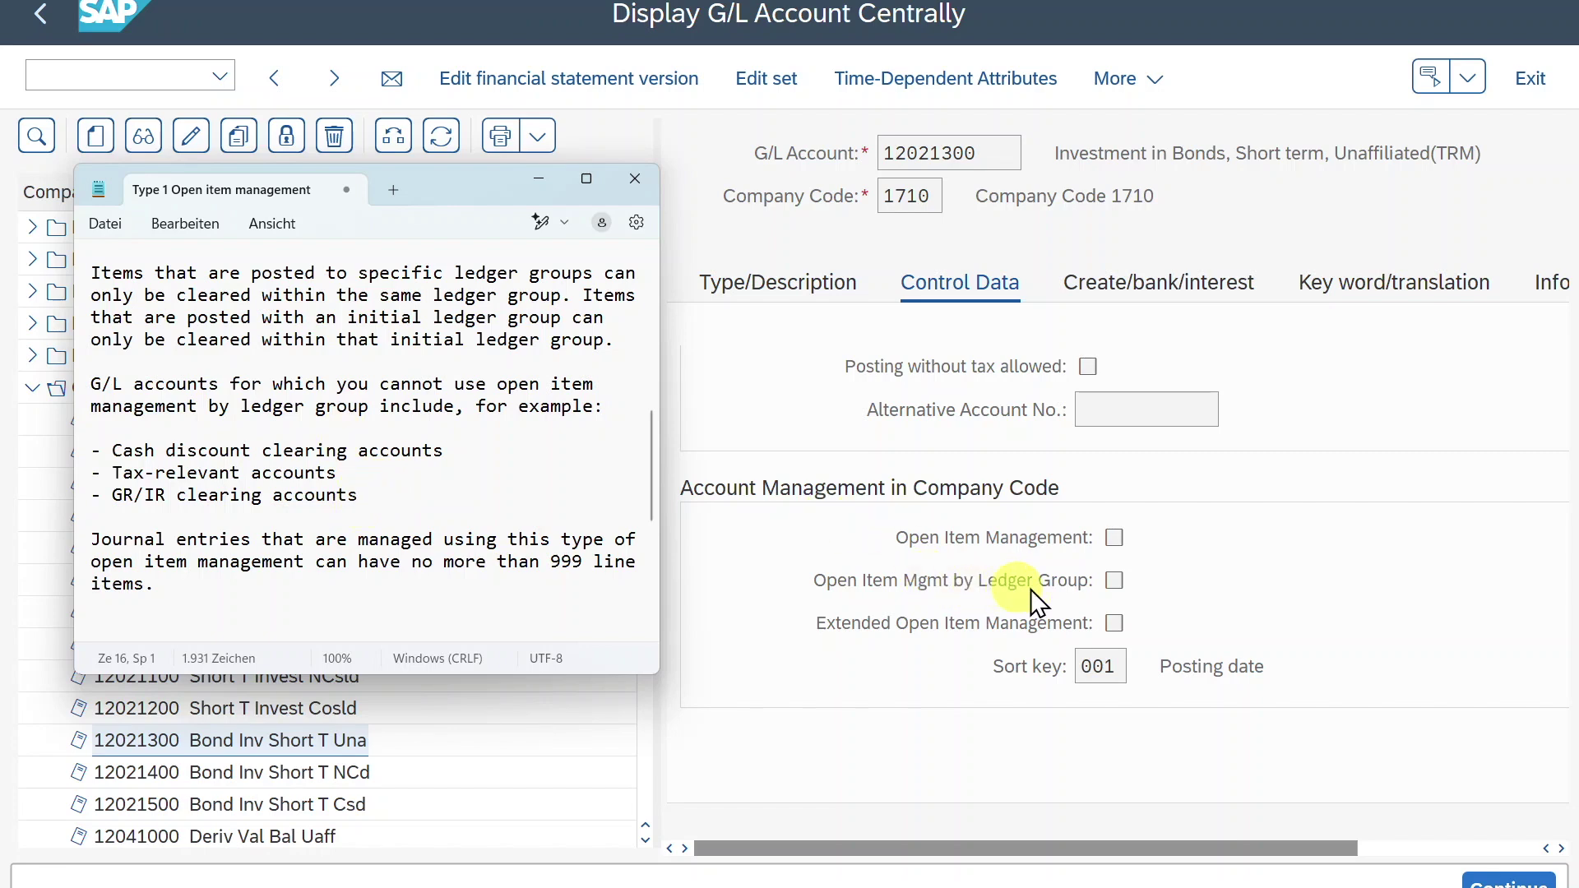
pyautogui.click(399, 472)
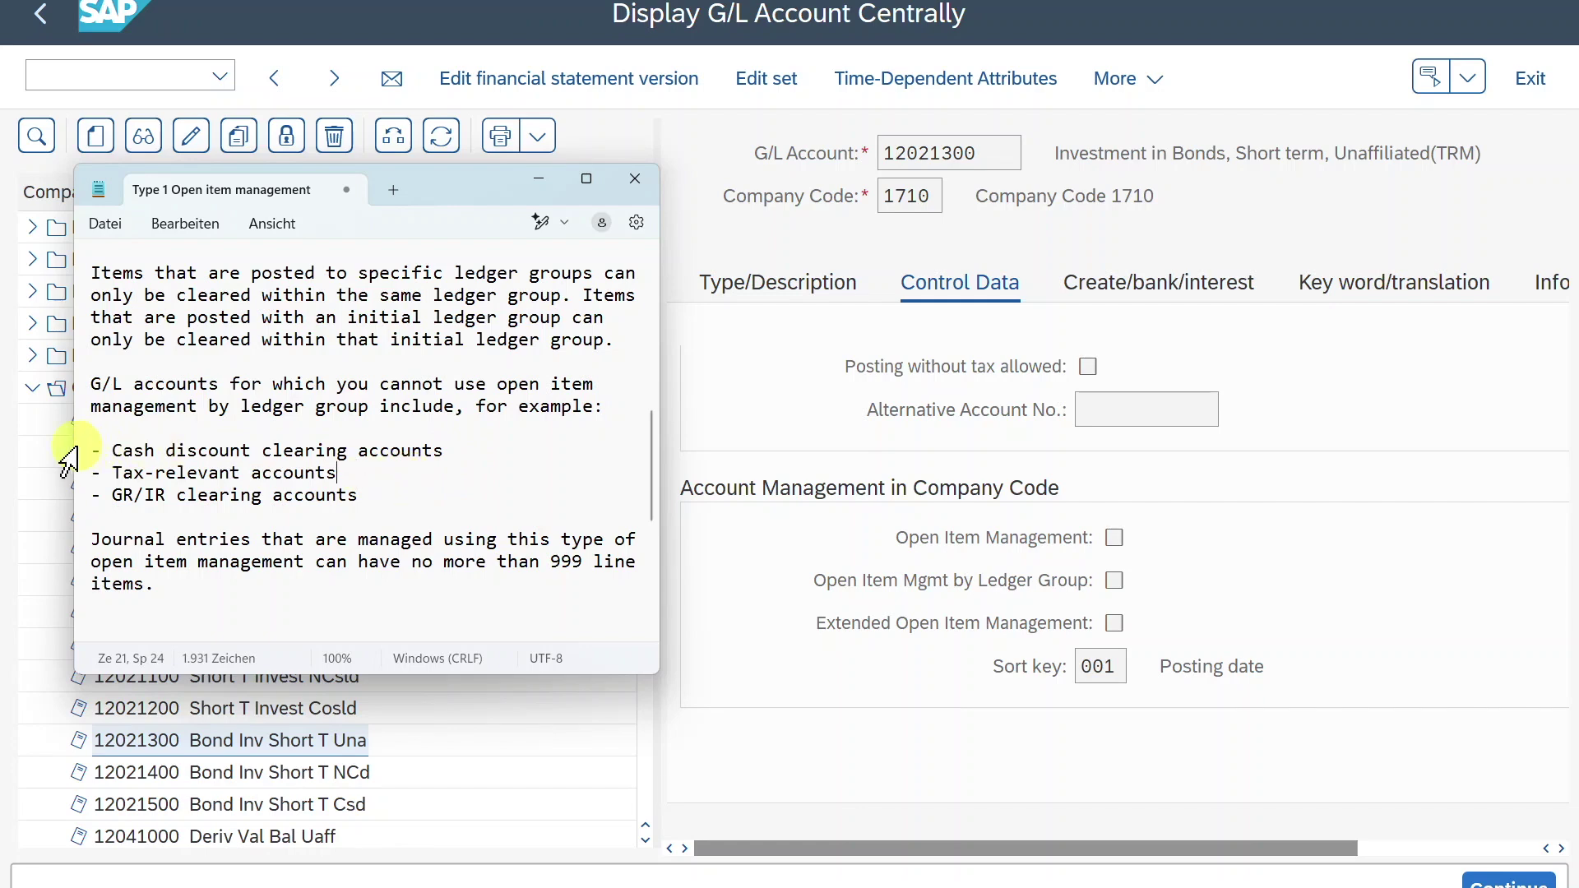
pyautogui.moveTo(91, 451); pyautogui.dragTo(504, 457)
pyautogui.moveTo(345, 473); pyautogui.dragTo(81, 439)
pyautogui.click(124, 494)
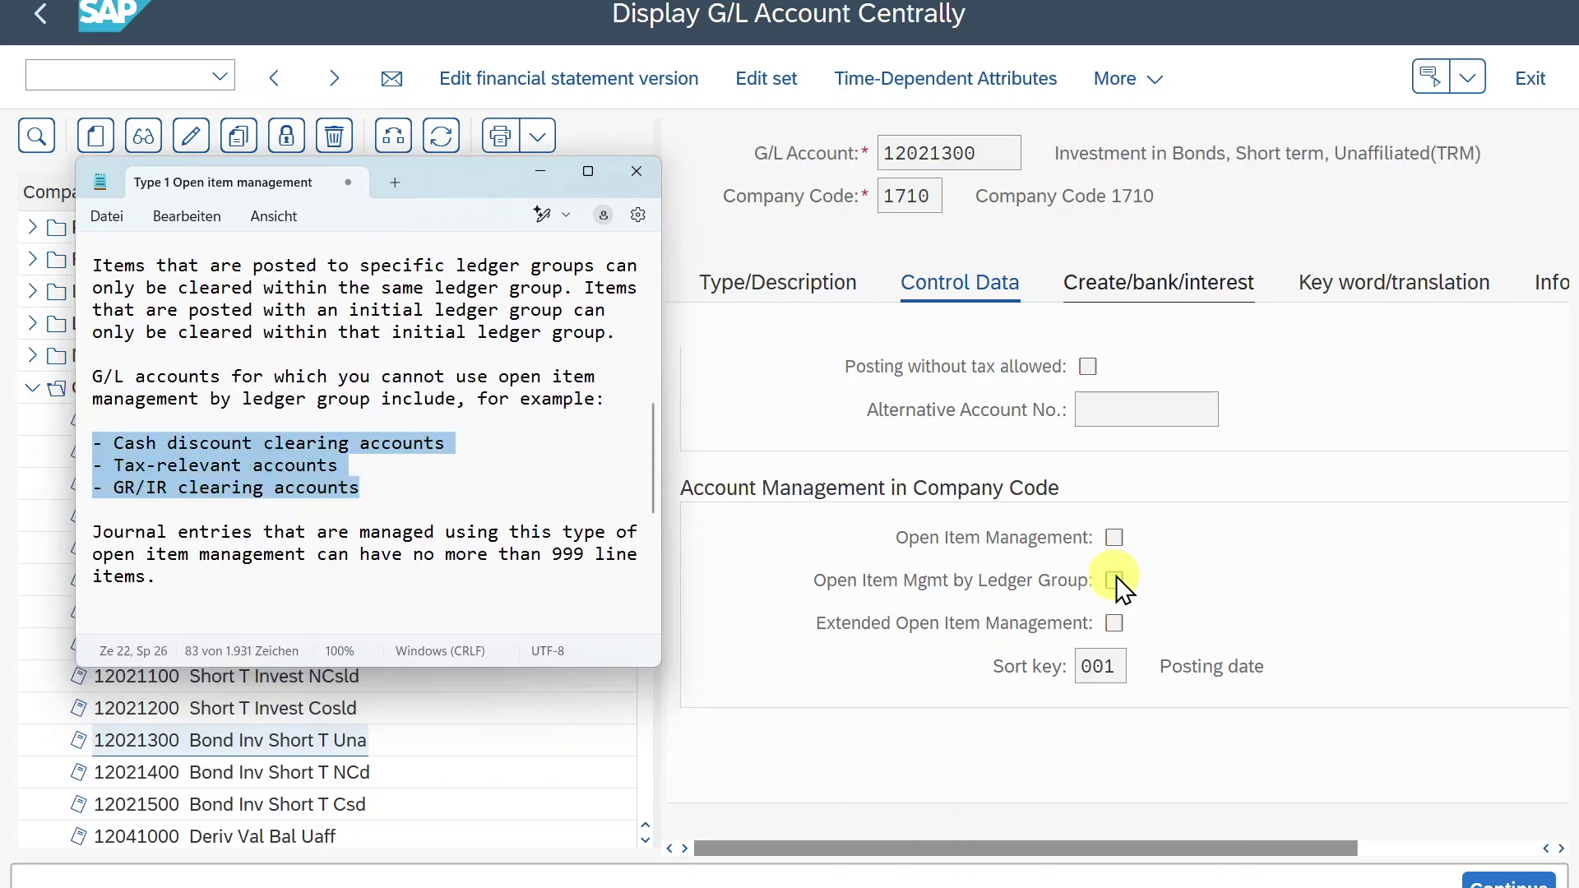
pyautogui.moveTo(363, 491); pyautogui.dragTo(63, 450)
pyautogui.click(336, 465)
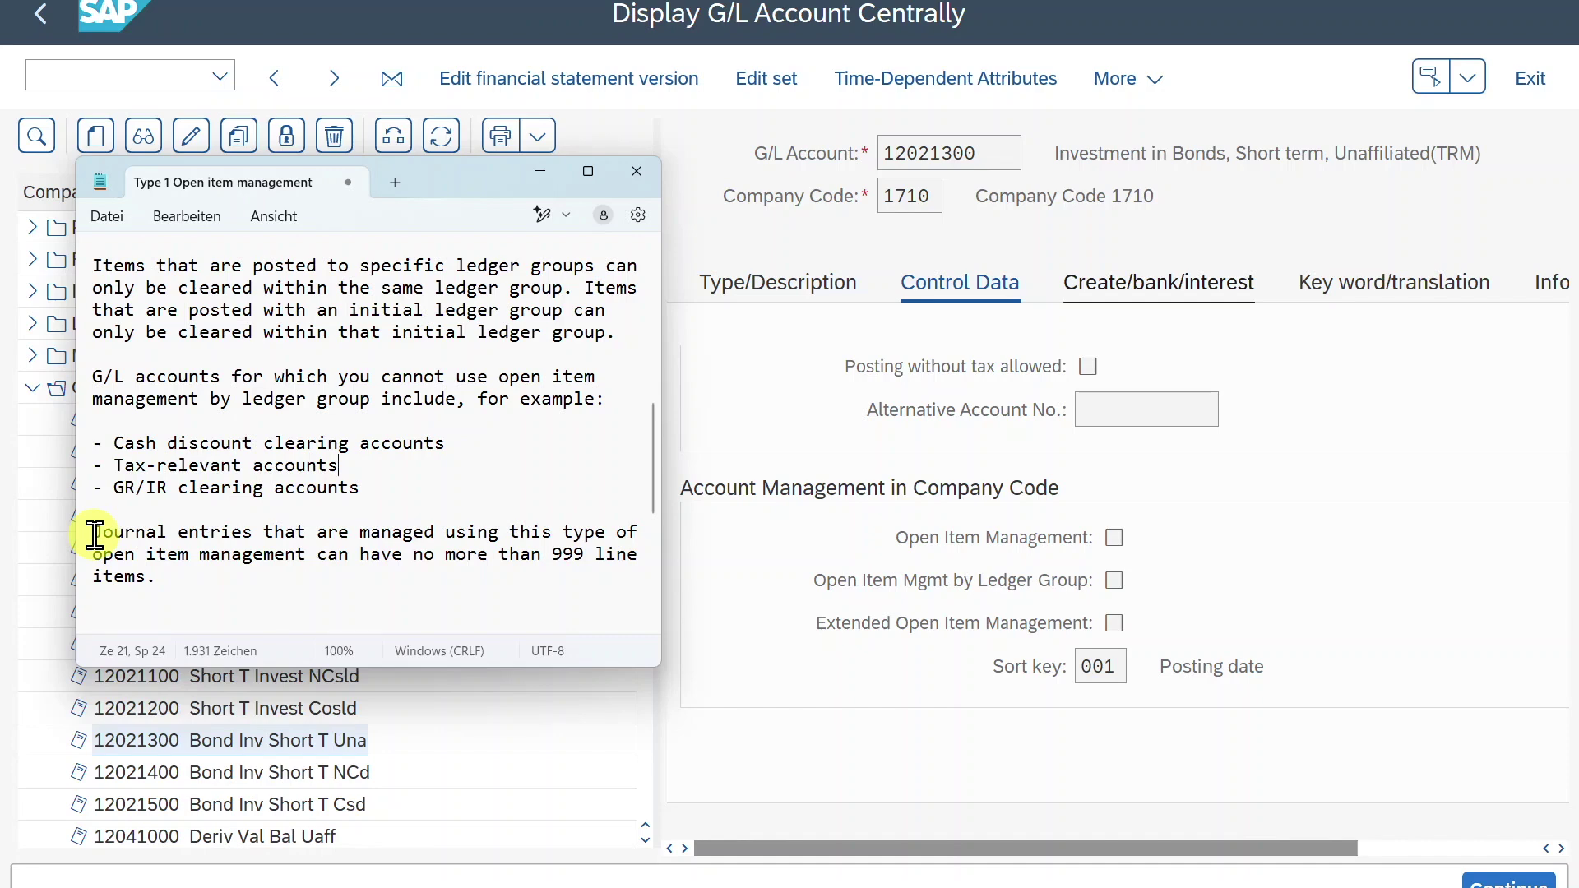
pyautogui.doubleClick(576, 555)
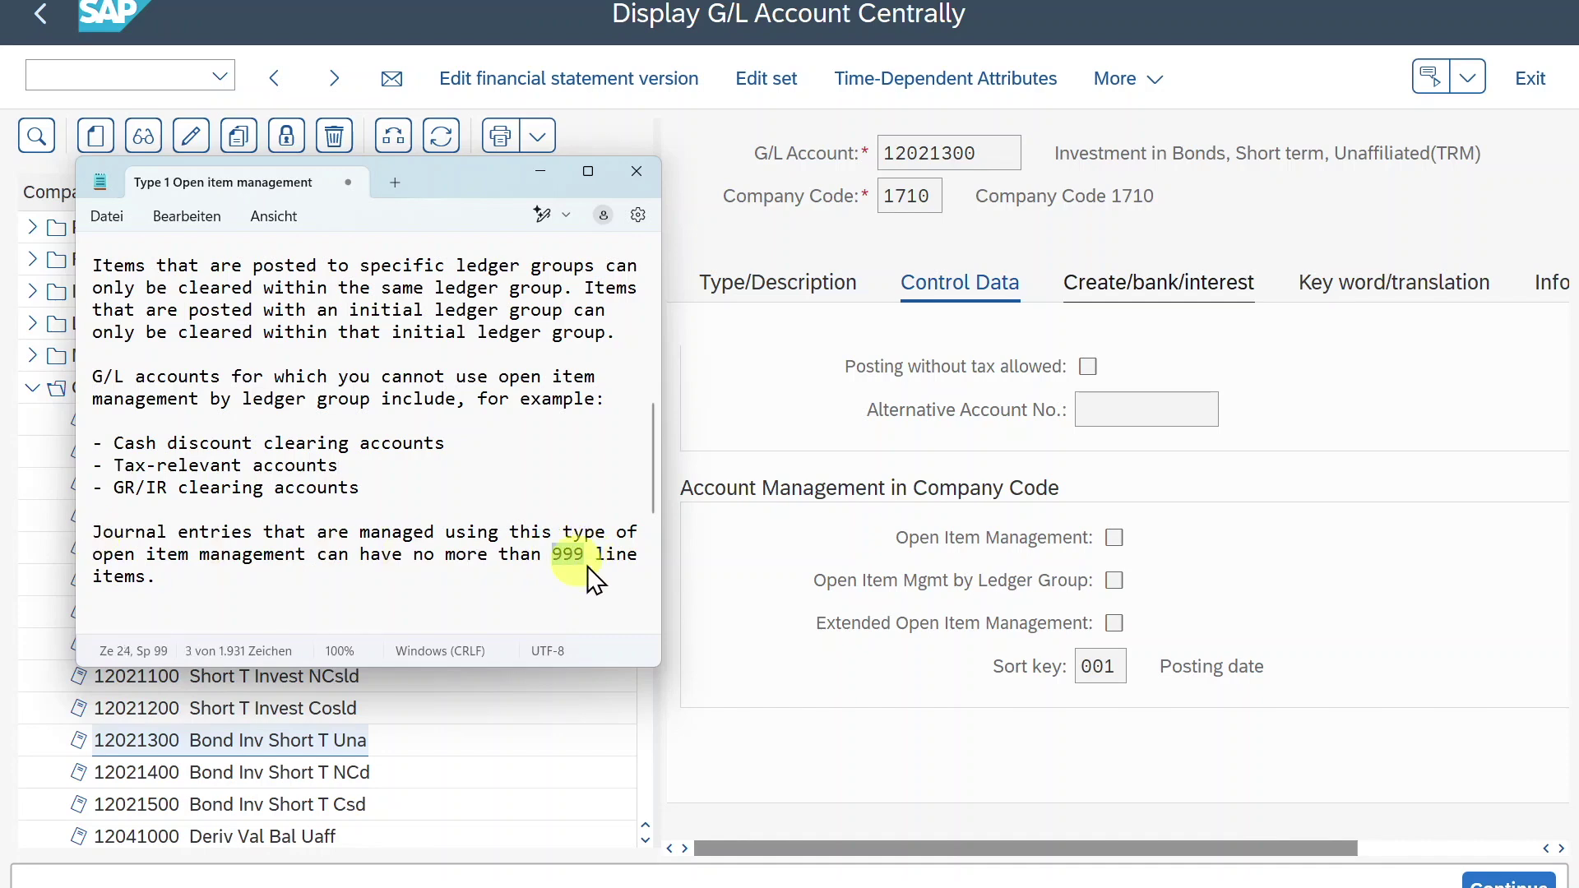
pyautogui.moveTo(580, 564); pyautogui.dragTo(607, 571)
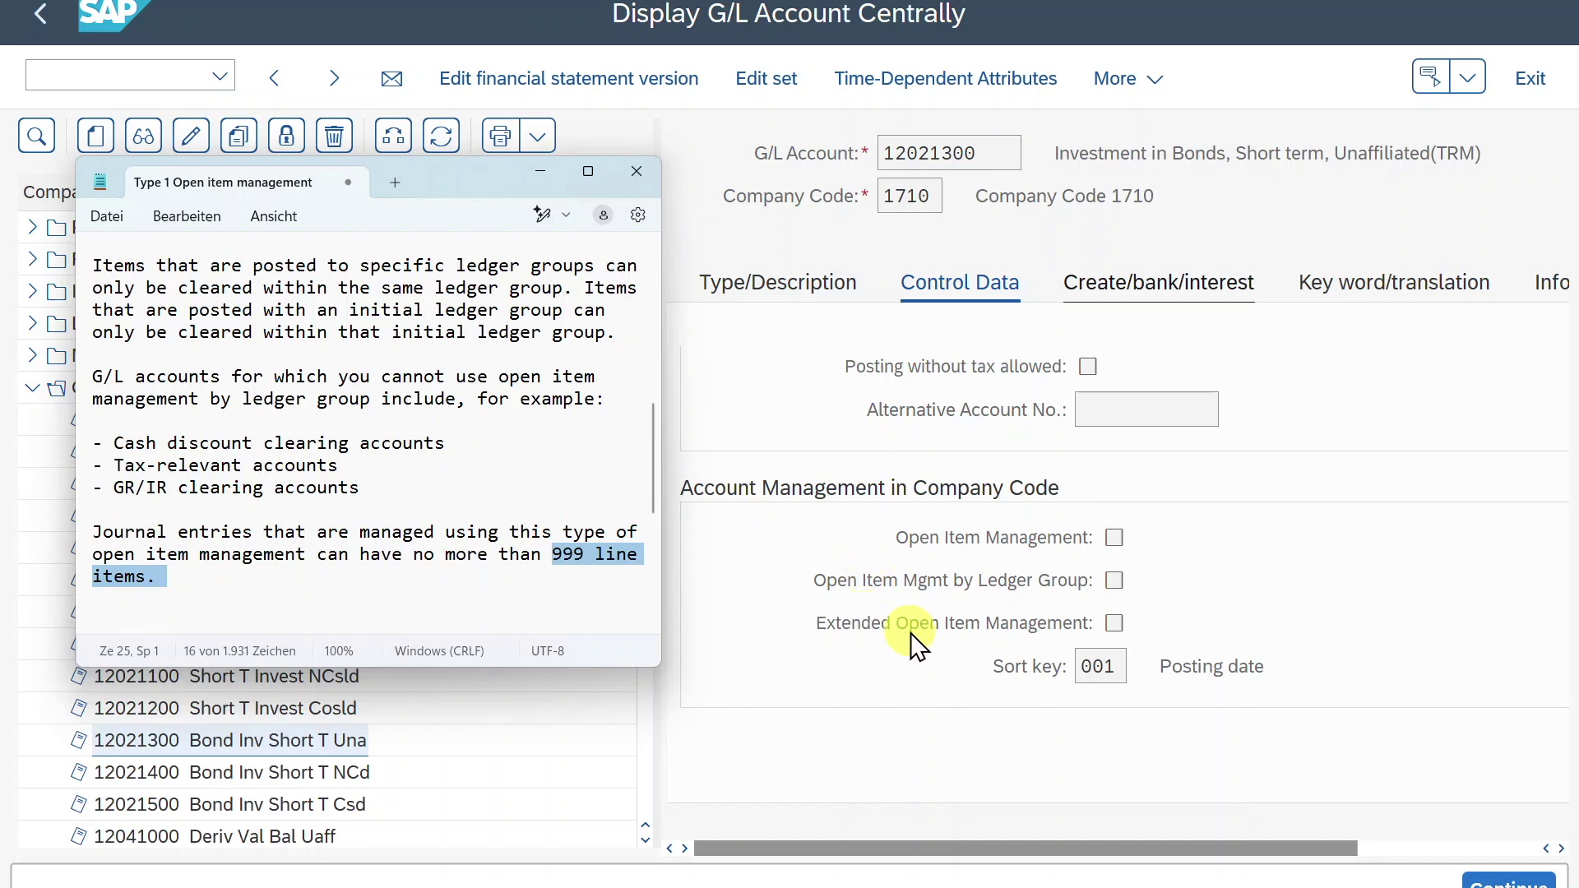
# Scroll the notes and highlight the 999 and 9999 line-item limits.
pyautogui.scroll(-2, 615, 472)
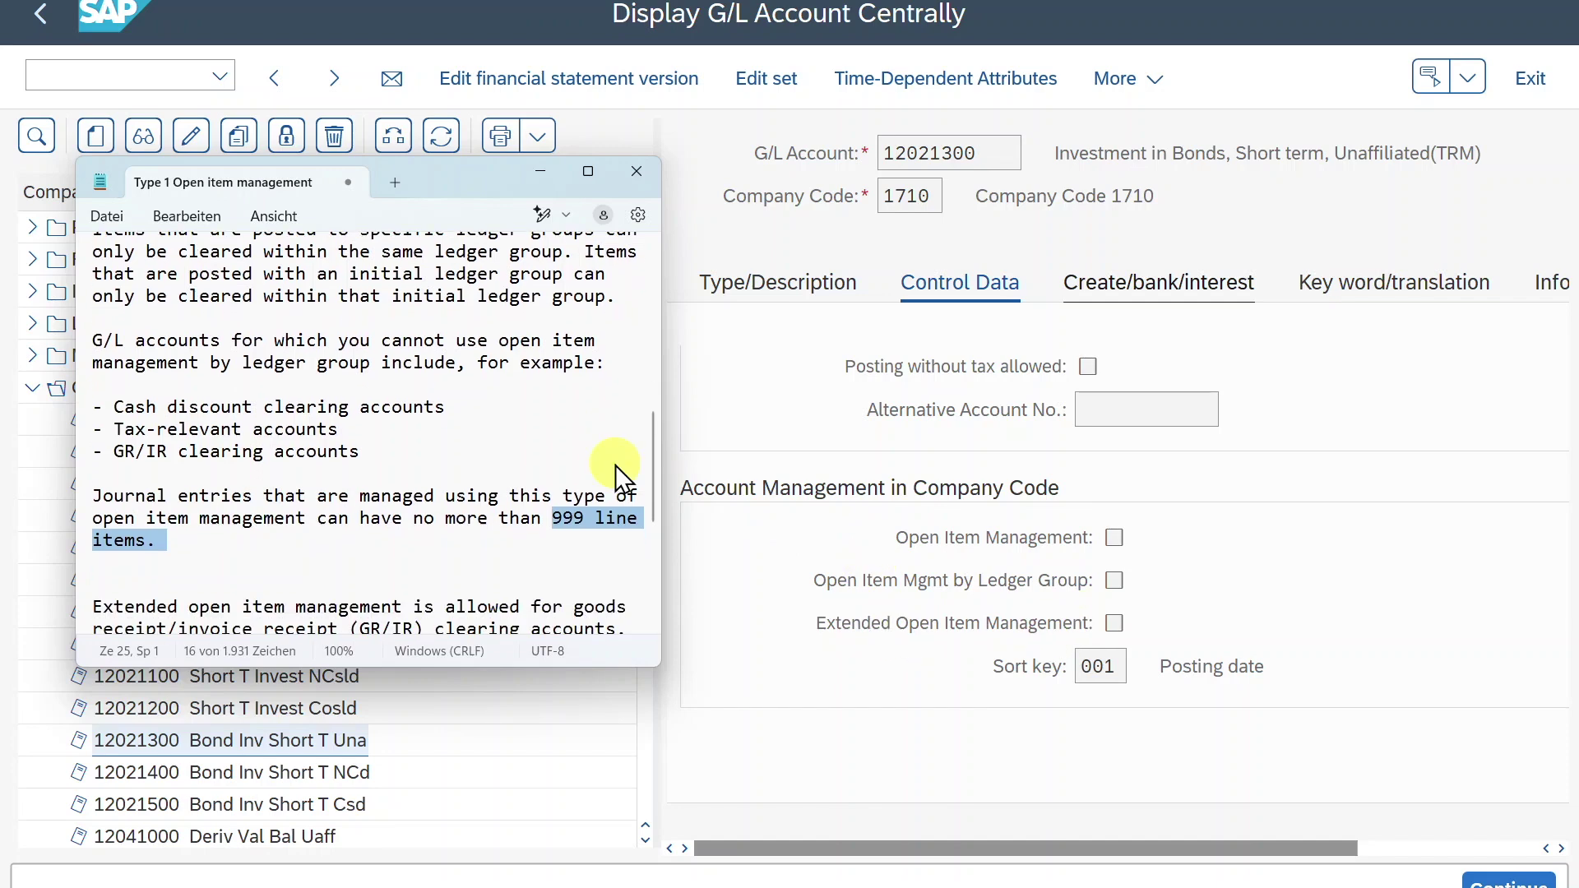
pyautogui.scroll(-5, 615, 468)
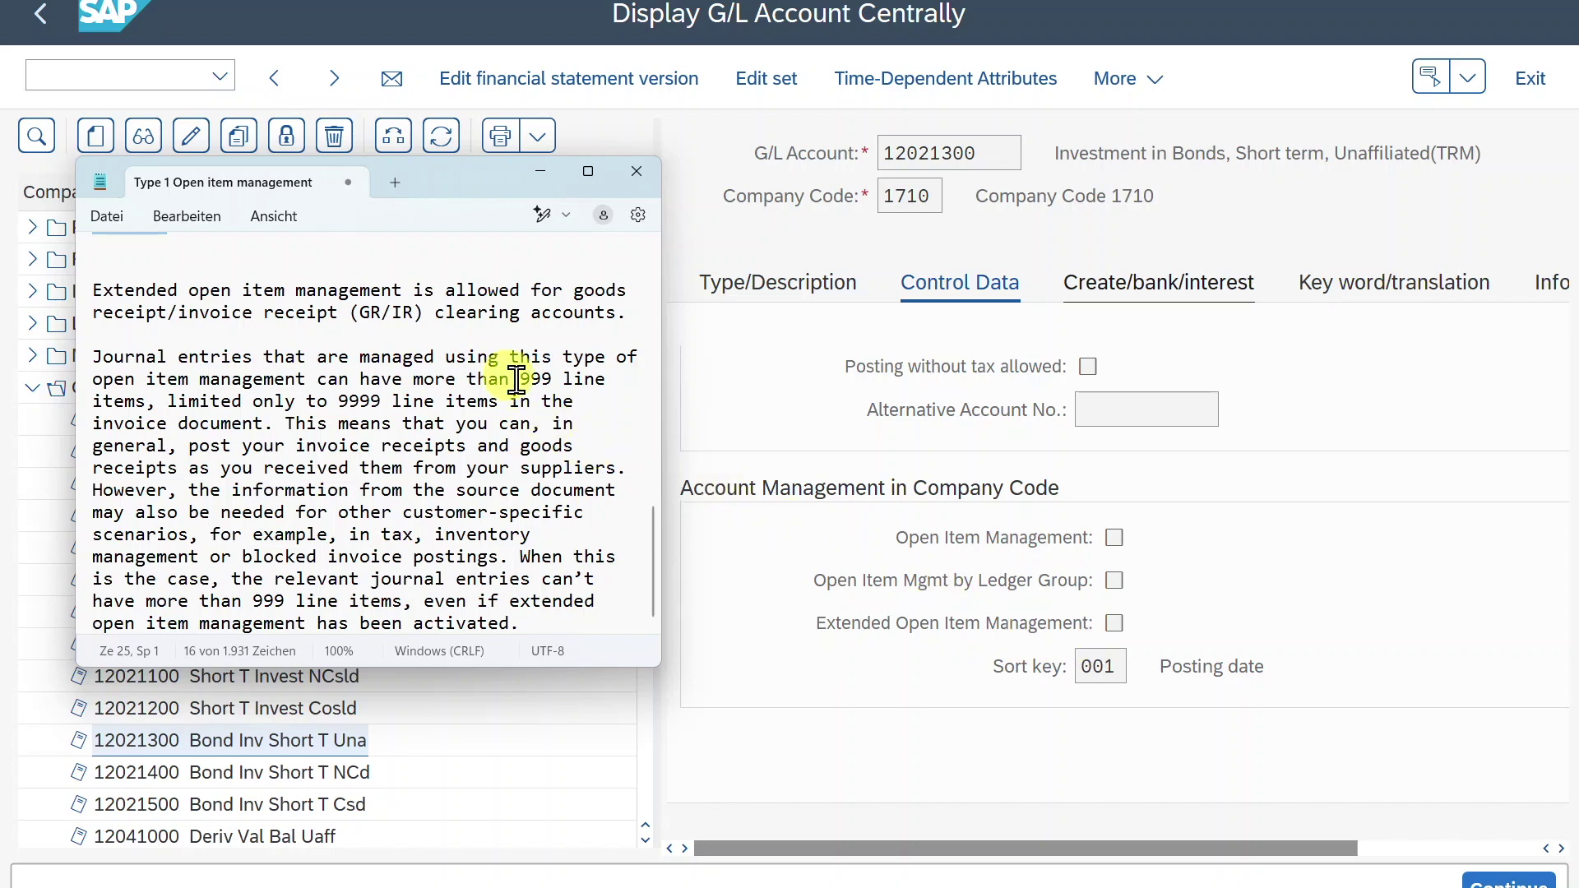
pyautogui.moveTo(518, 379); pyautogui.dragTo(615, 380)
pyautogui.click(567, 400)
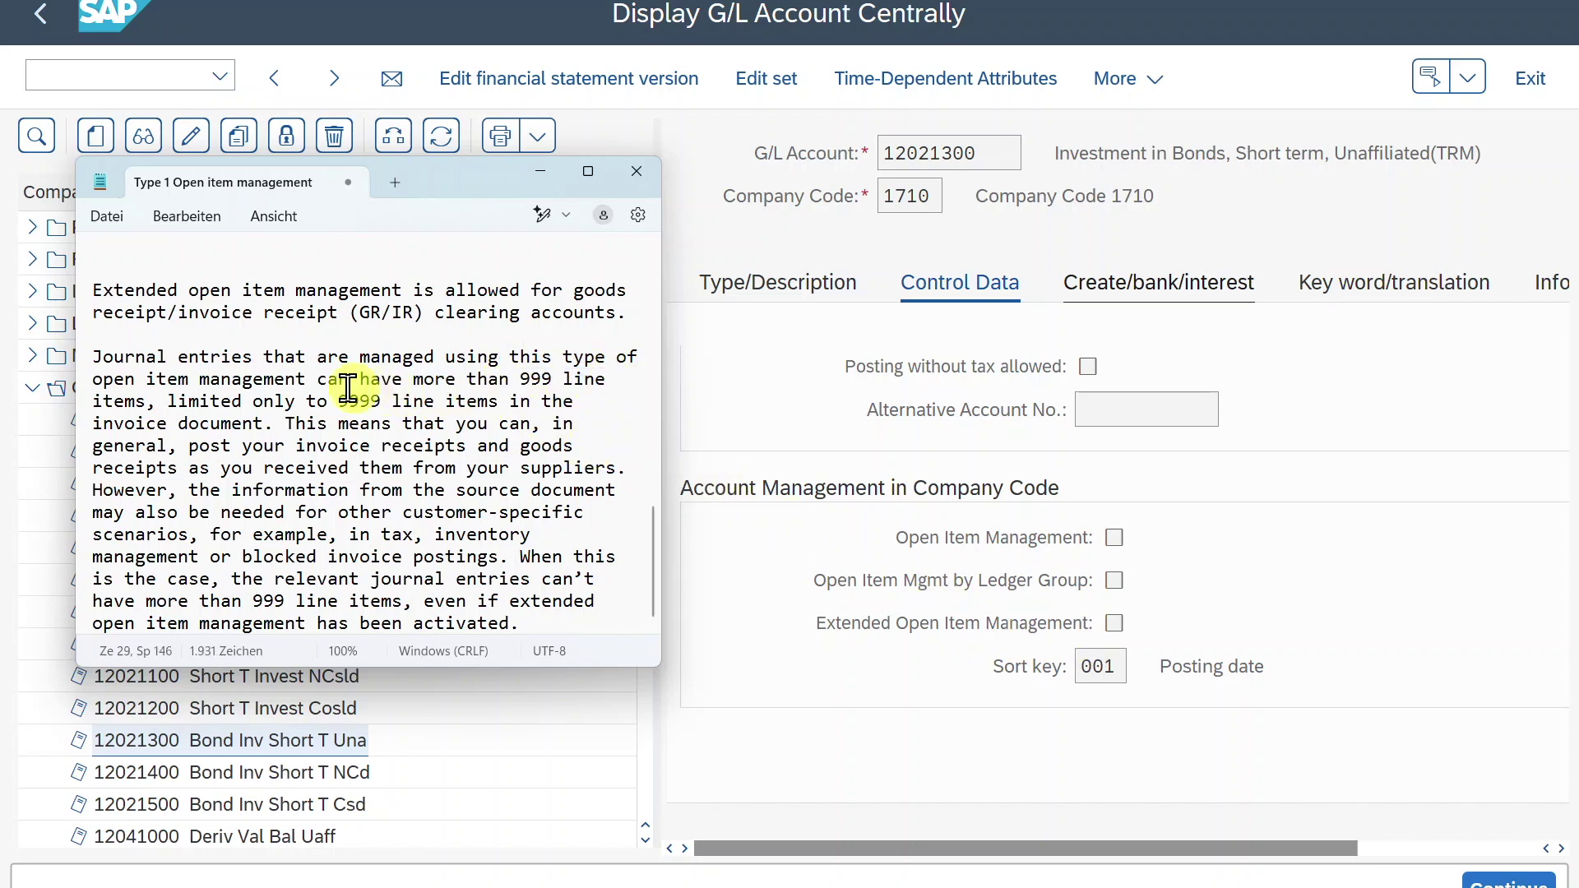
pyautogui.moveTo(339, 401); pyautogui.dragTo(368, 401)
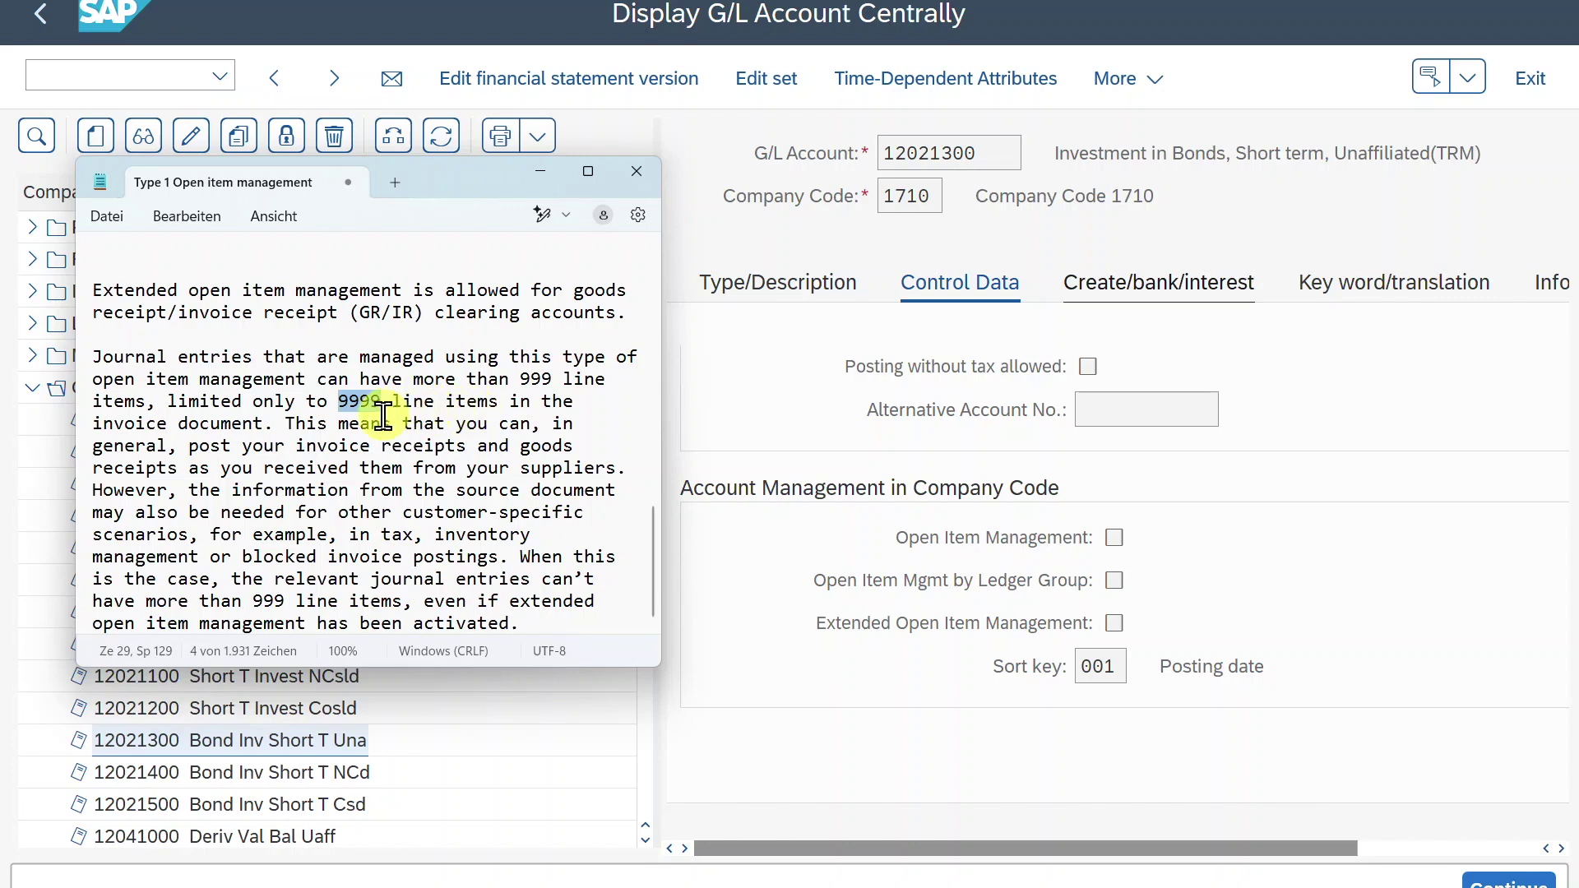
# Start a new paragraph at 'However,' and return to the G/L account screen.
pyautogui.click(93, 489)
pyautogui.press('Return')
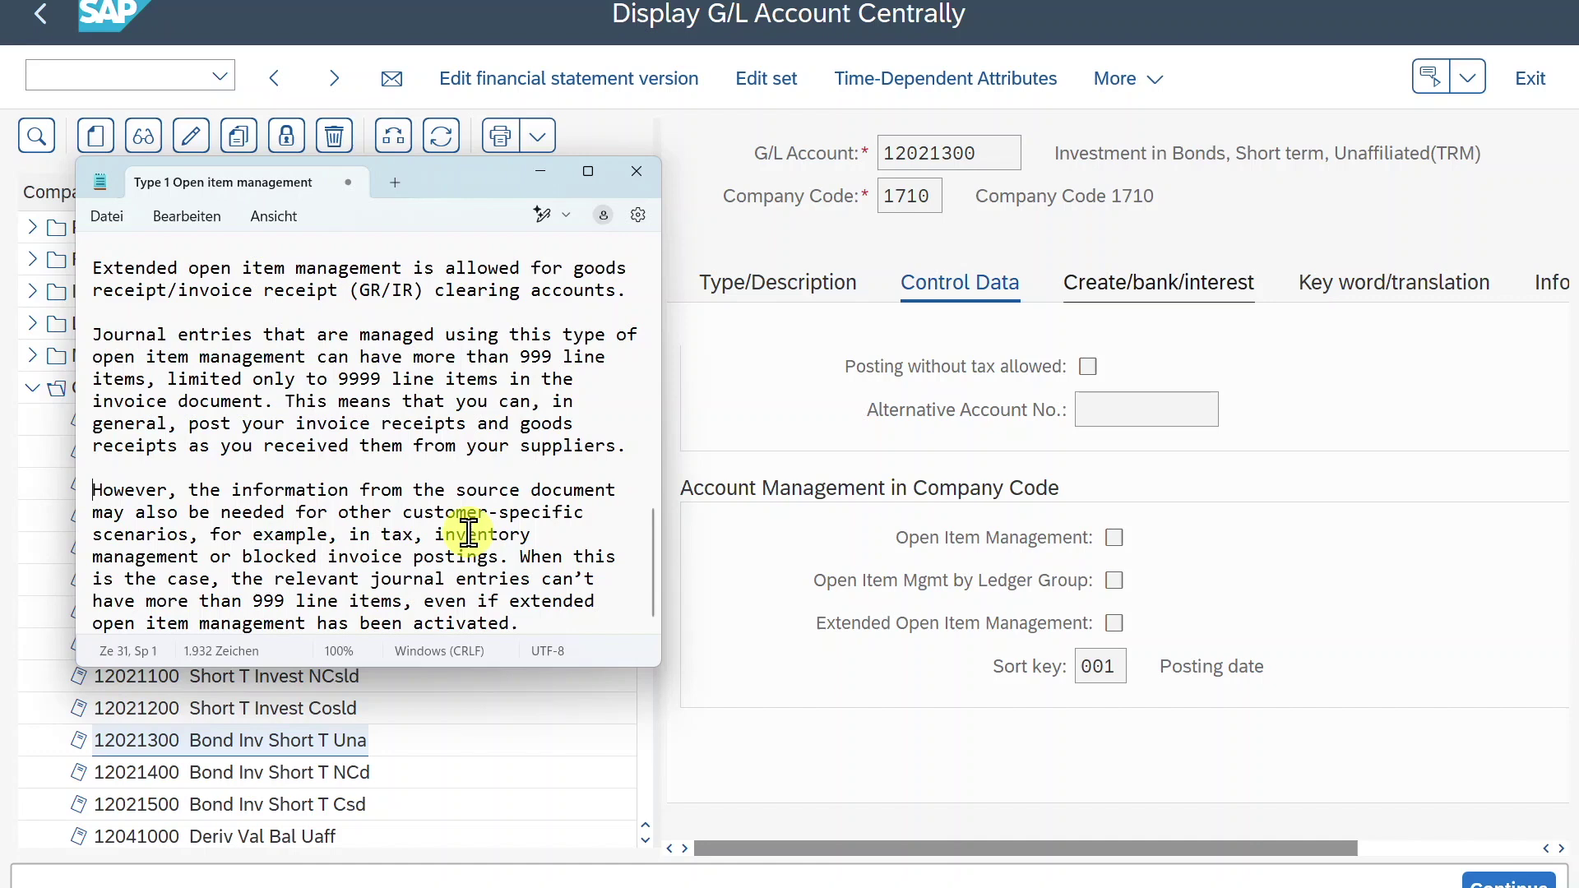
pyautogui.moveTo(381, 534); pyautogui.dragTo(437, 568)
pyautogui.click(491, 556)
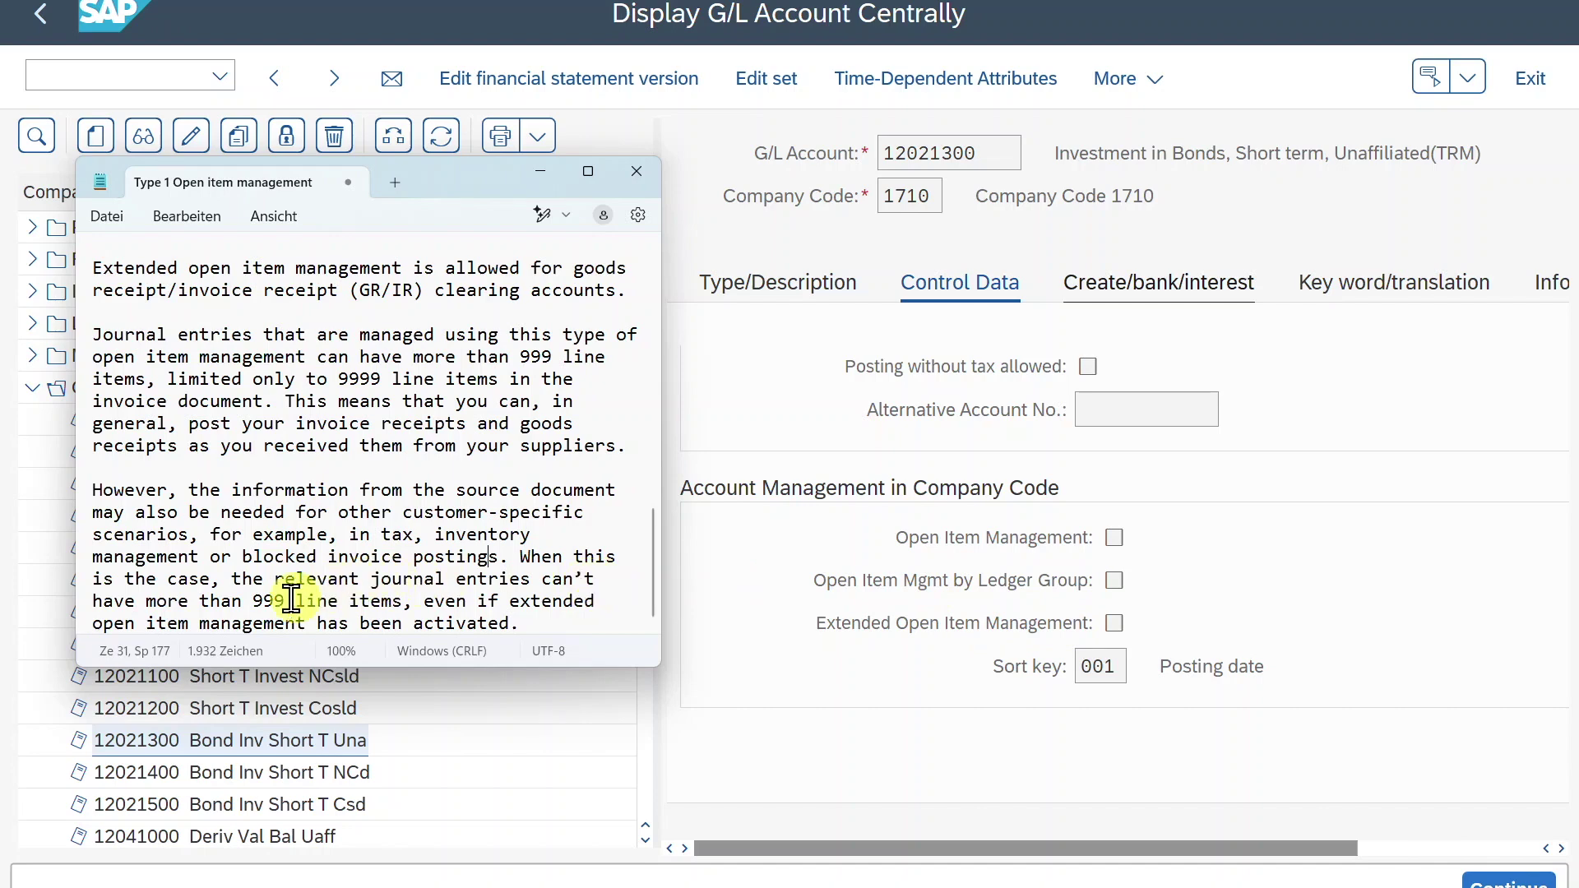
pyautogui.moveTo(255, 601); pyautogui.dragTo(398, 601)
pyautogui.click(416, 615)
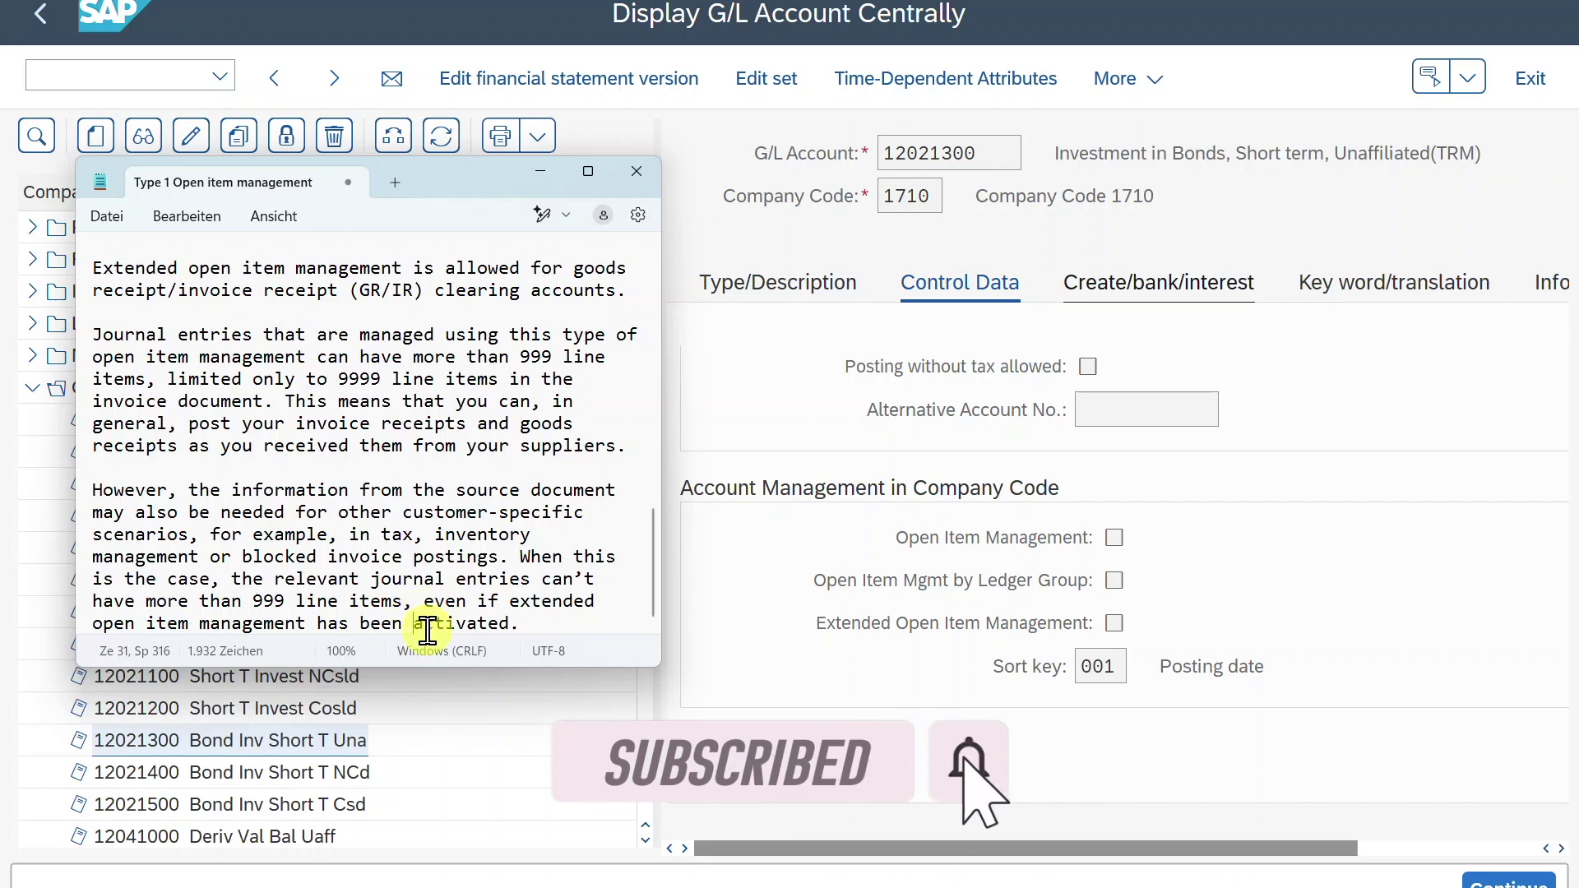
pyautogui.click(1142, 470)
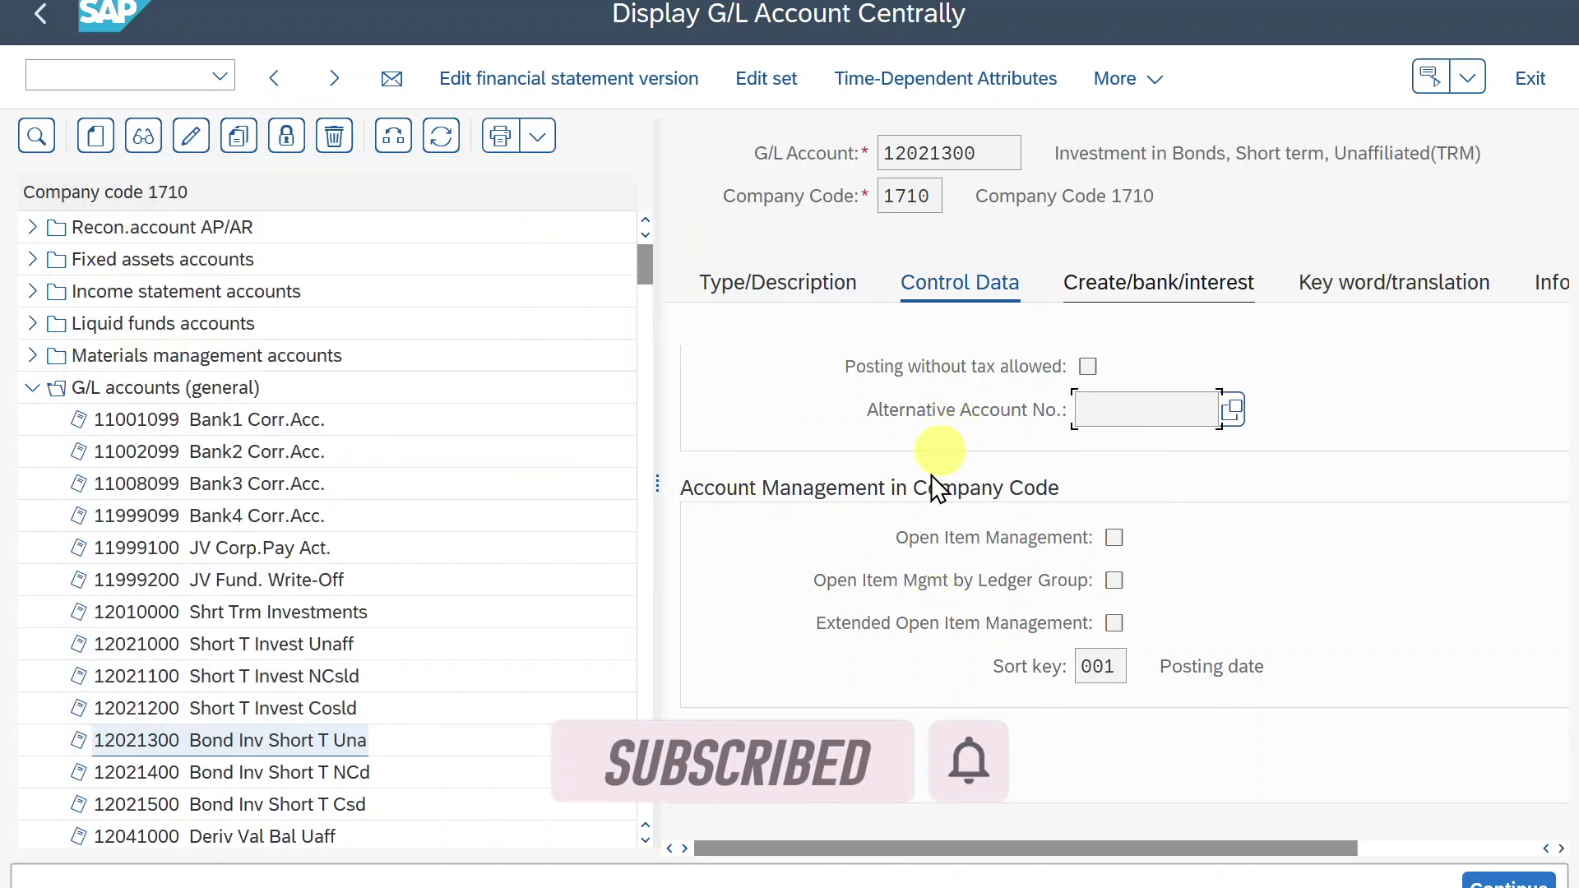
# Switch account 12021300 to change mode, tick Open Item Management on Control Data, and save.
pyautogui.click(1132, 403)
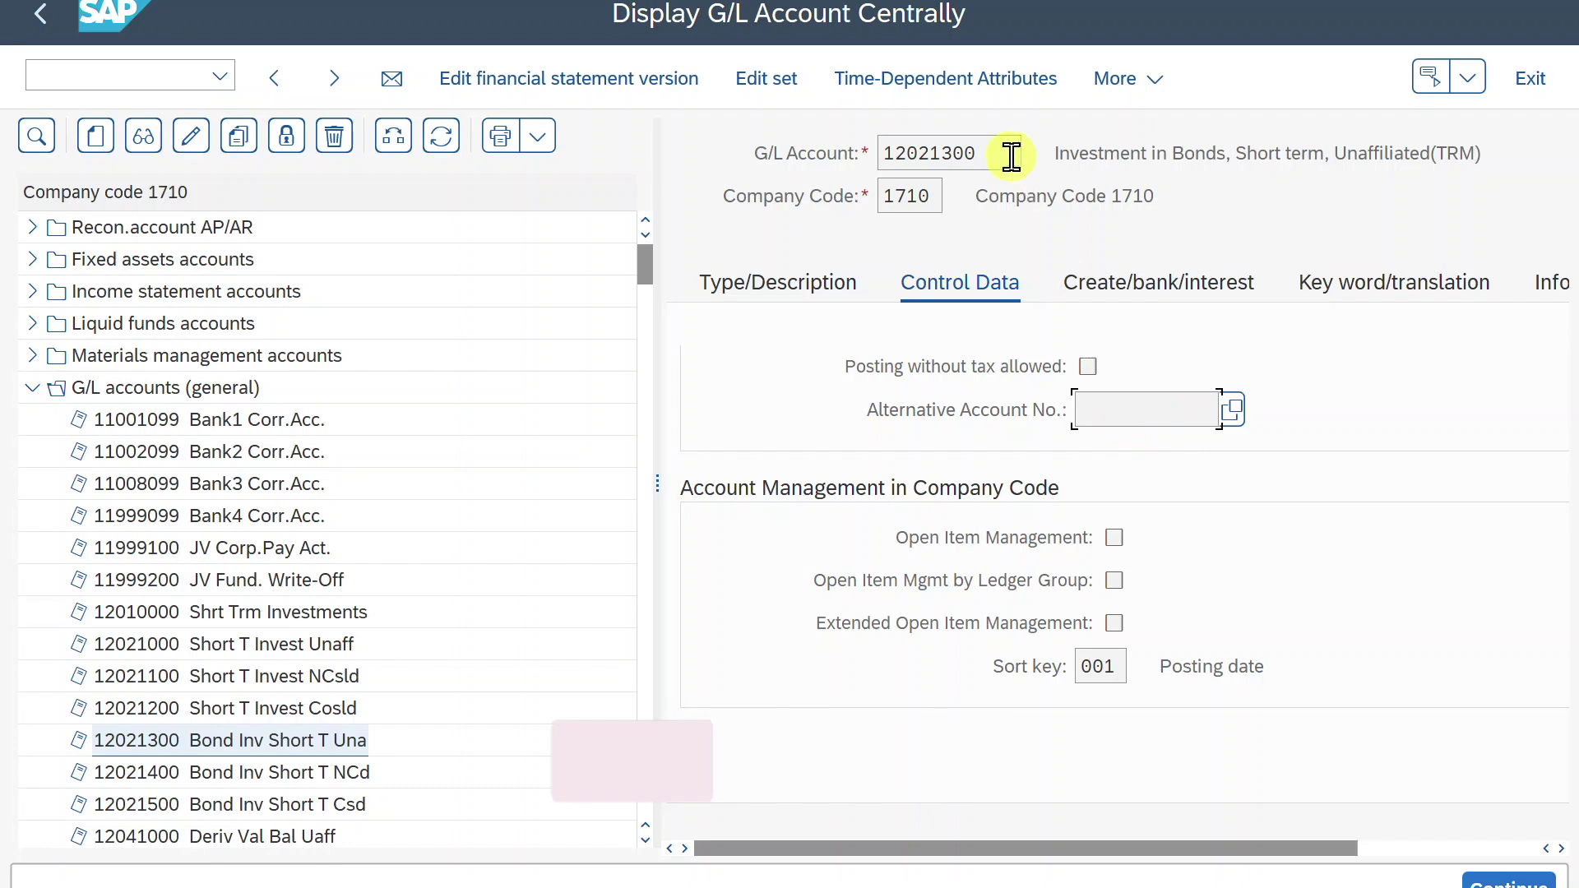
pyautogui.moveTo(996, 164); pyautogui.dragTo(863, 153)
pyautogui.click(900, 138)
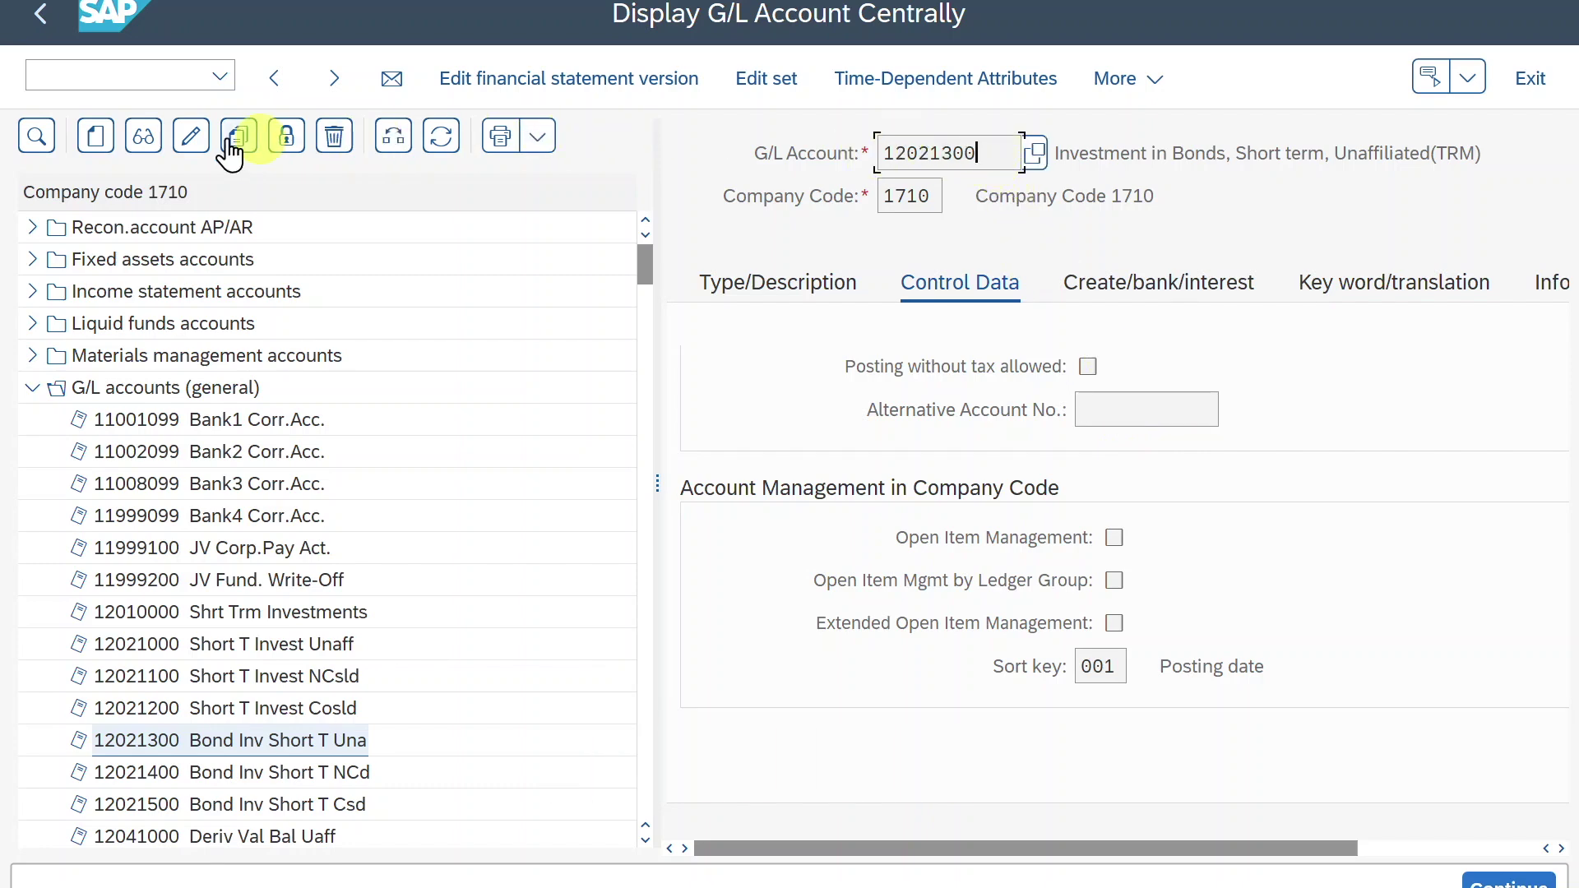
pyautogui.click(191, 137)
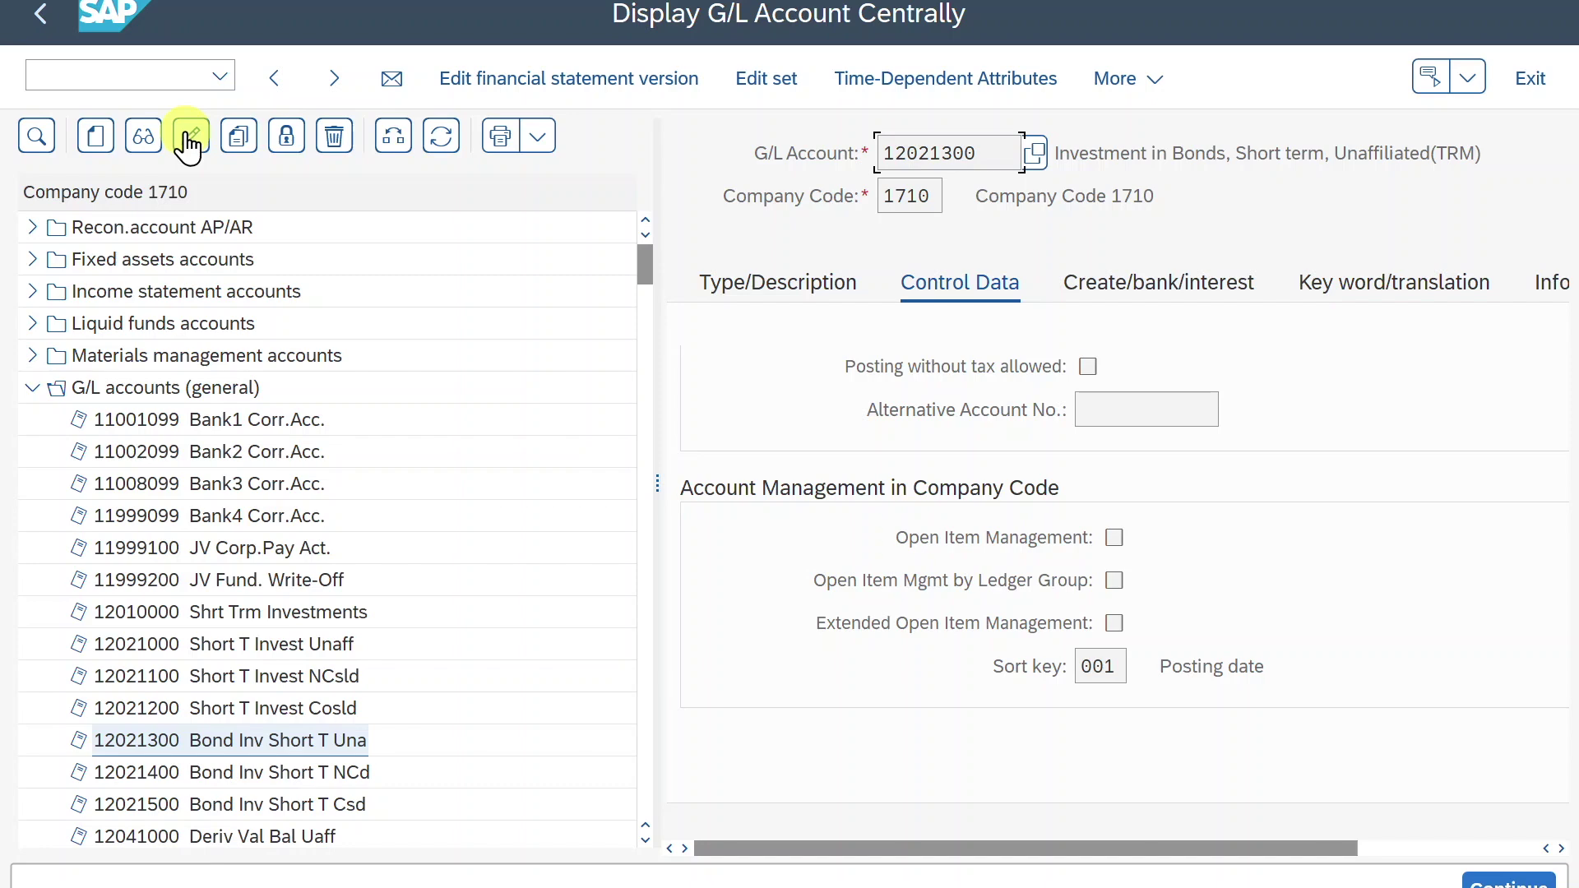
pyautogui.click(1114, 538)
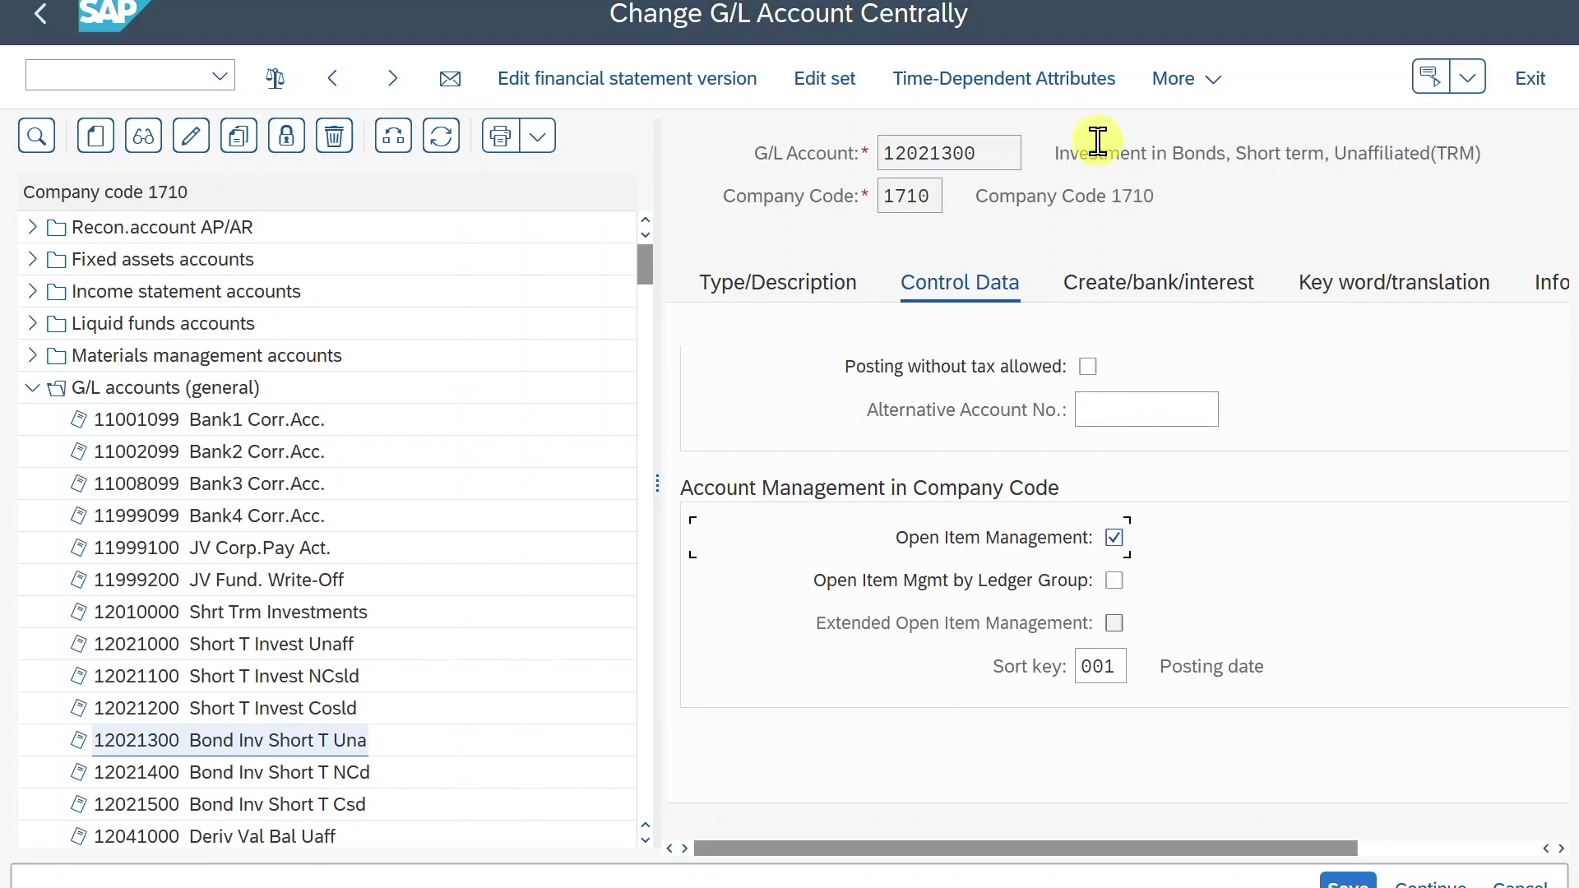
pyautogui.moveTo(1051, 153); pyautogui.dragTo(1216, 186)
pyautogui.click(1212, 194)
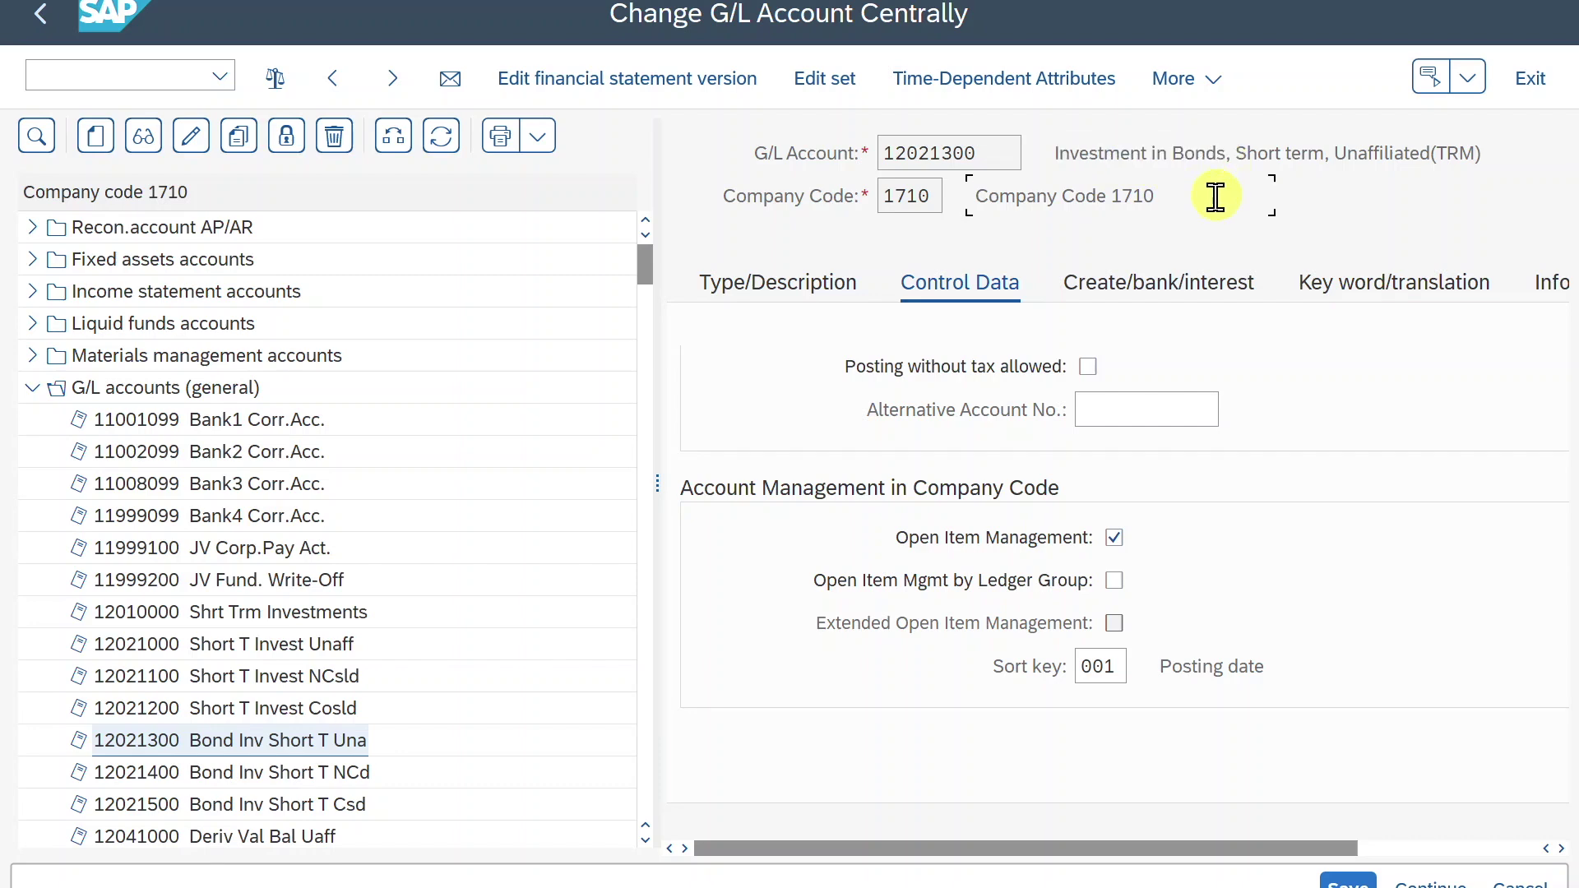
pyautogui.click(1336, 879)
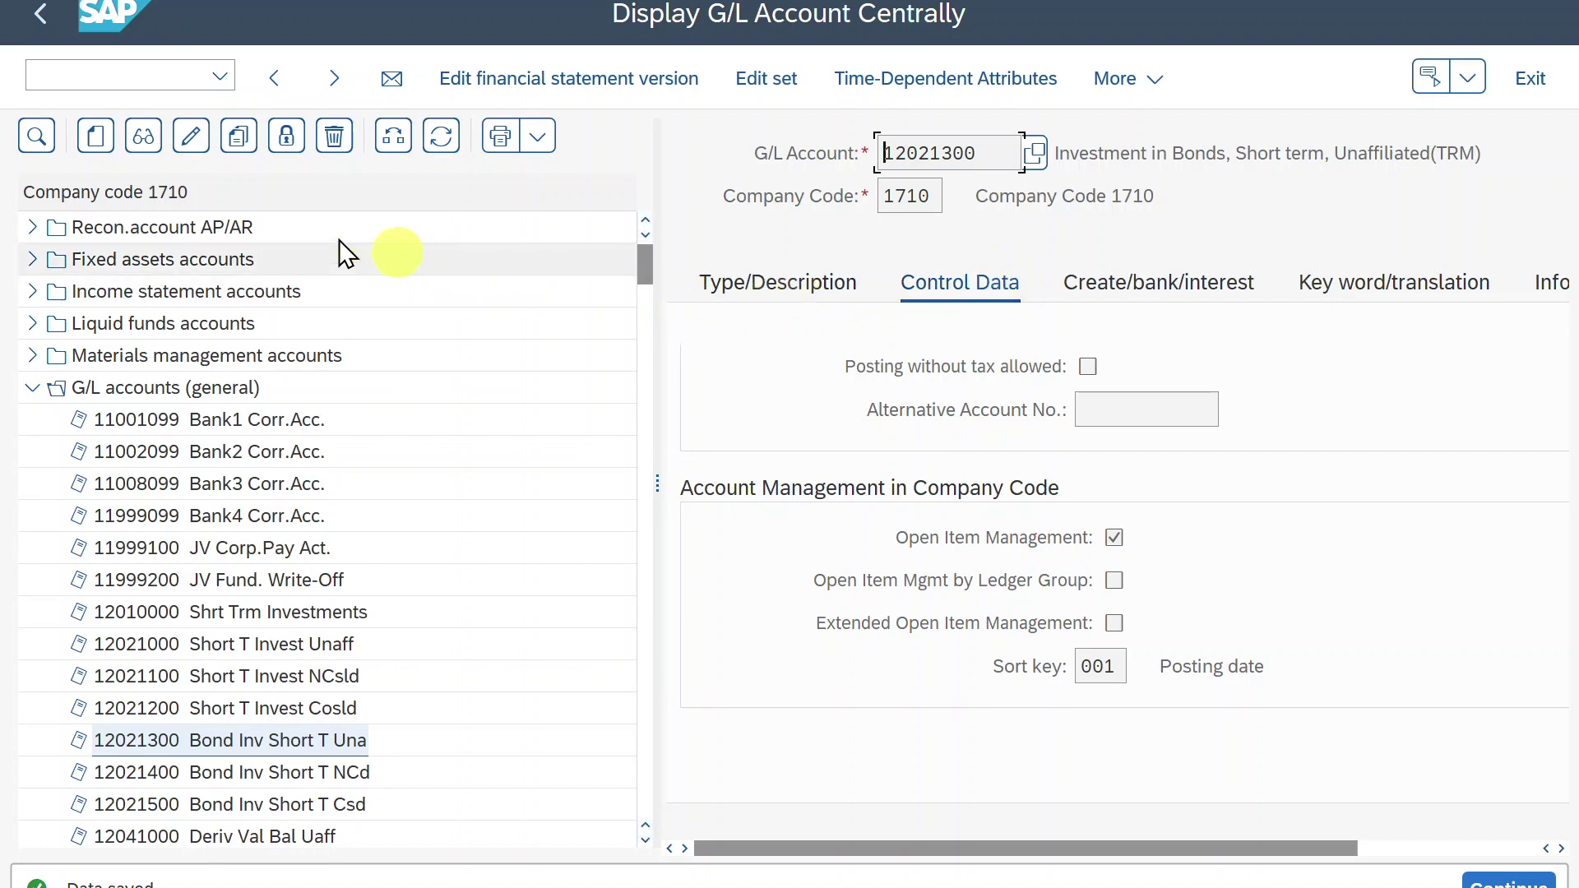
# Replace plain Open Item Management with open item management by ledger group and save.
pyautogui.click(191, 136)
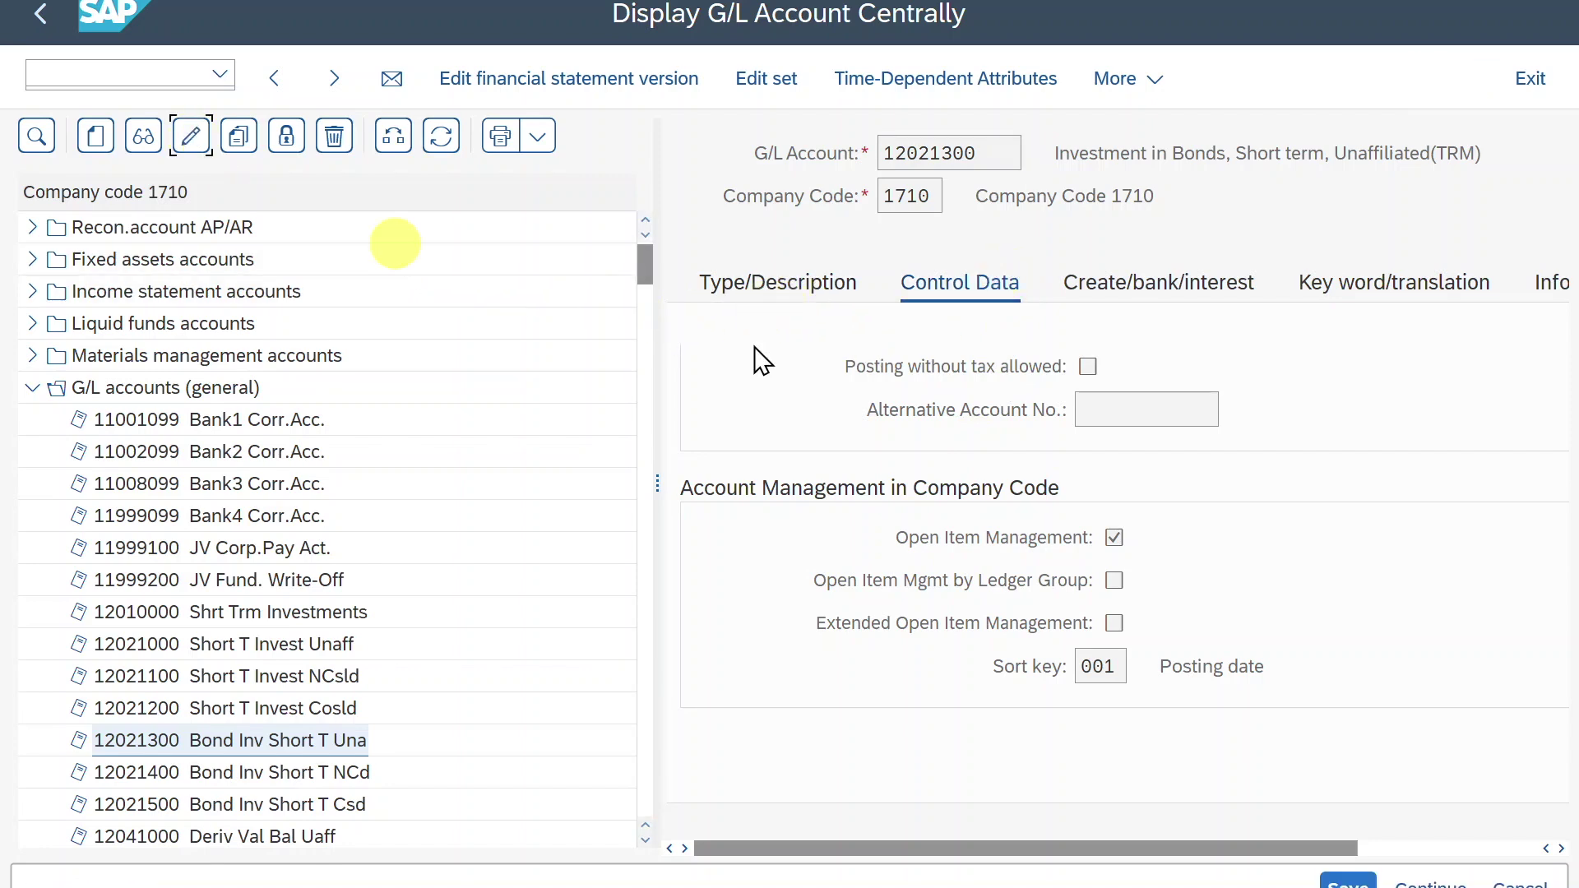
pyautogui.click(1115, 536)
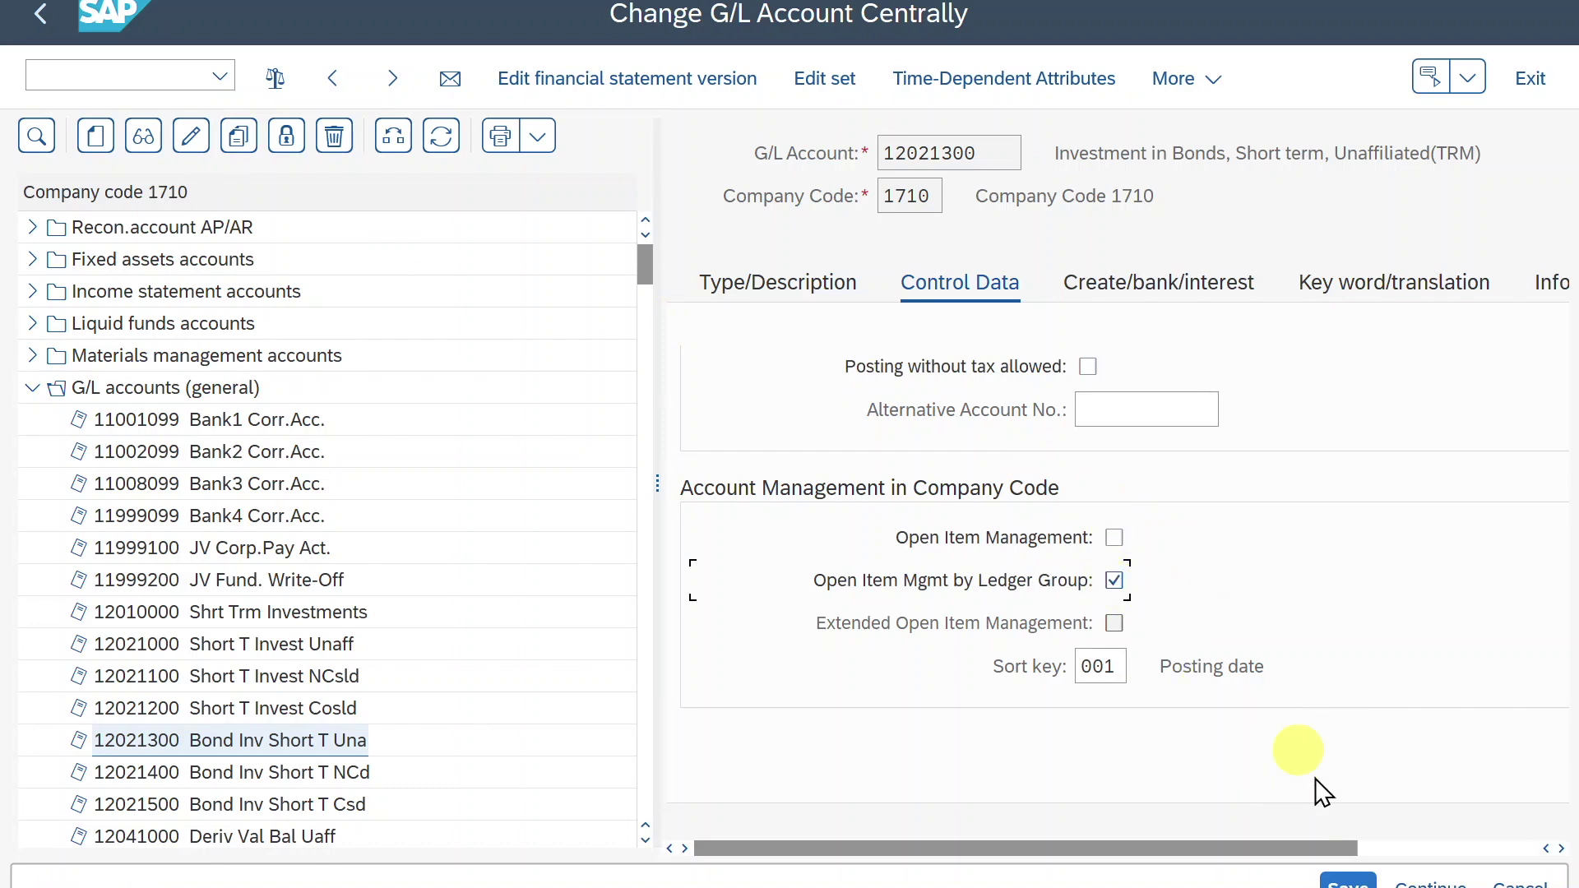
pyautogui.click(1348, 883)
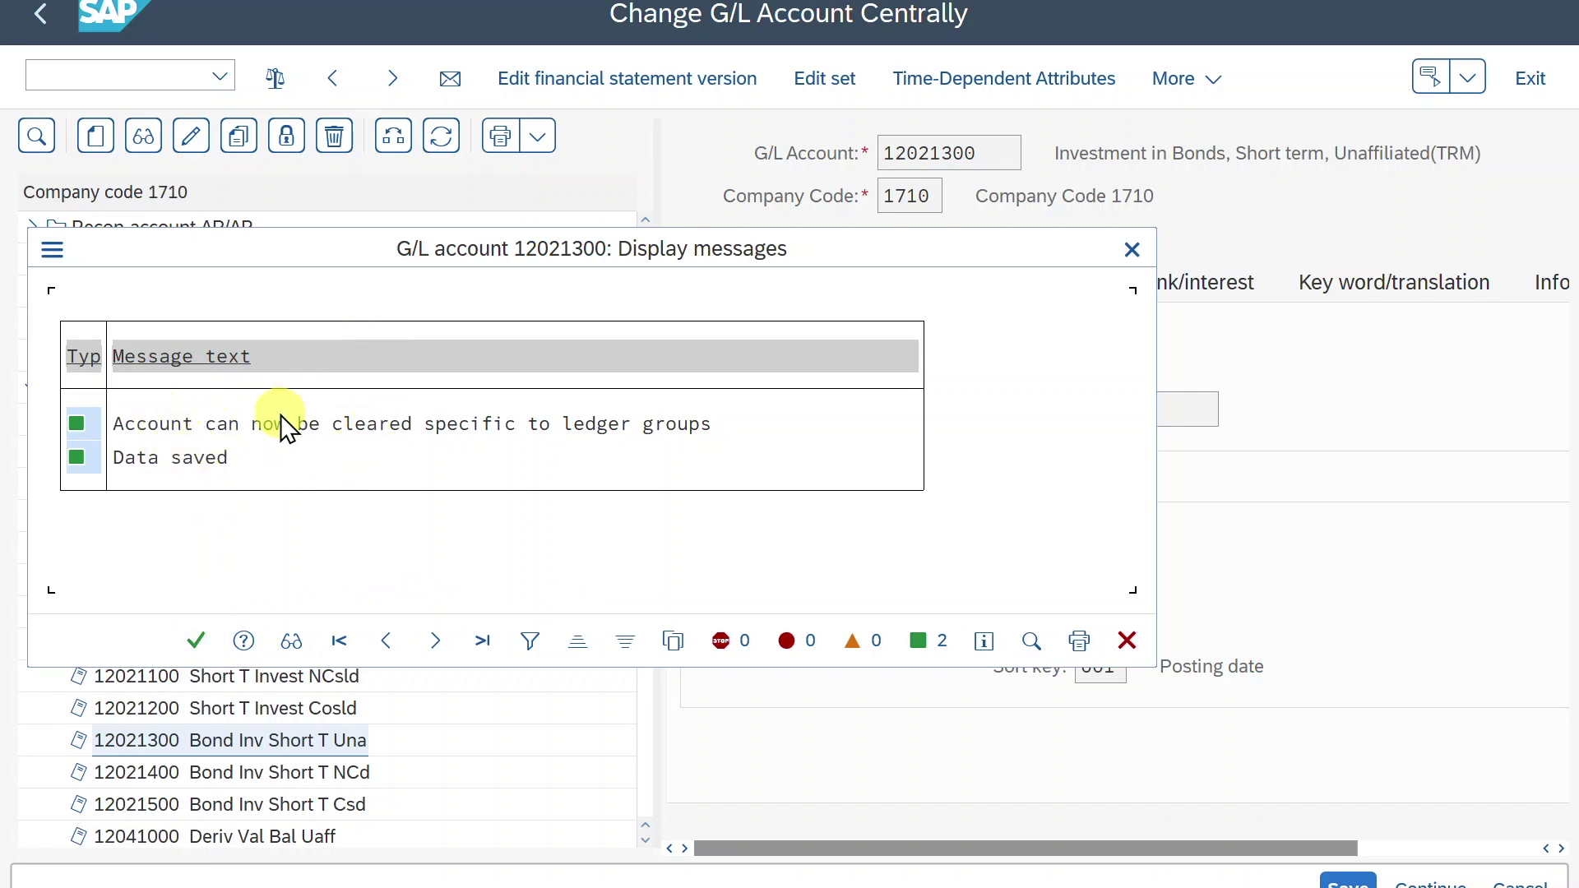
pyautogui.click(196, 640)
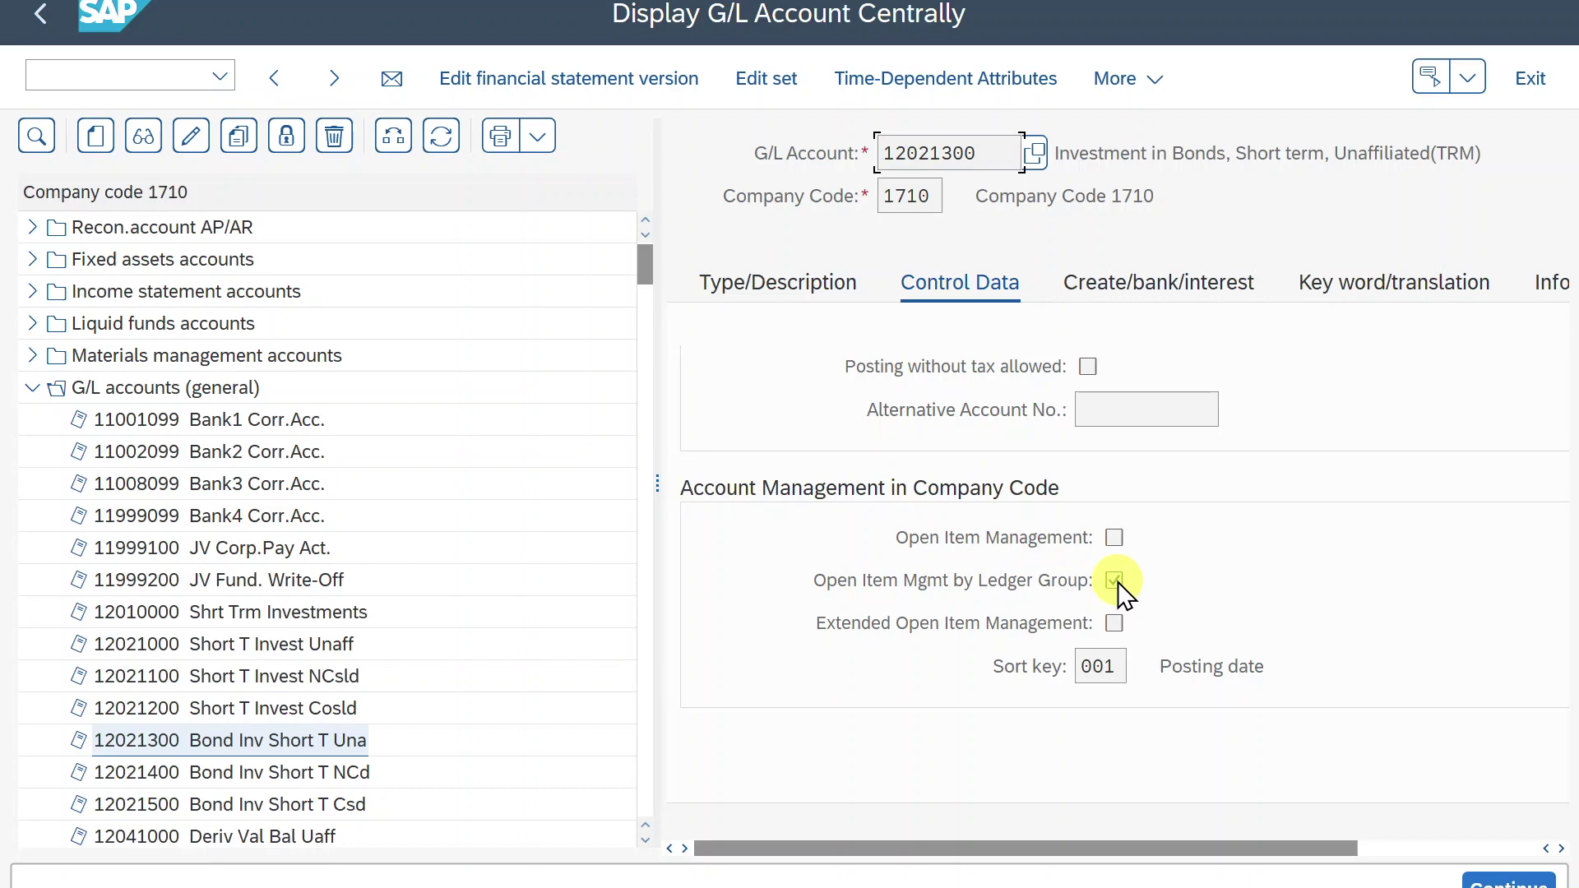
# Untick open item management by ledger group and save the account again.
pyautogui.click(191, 136)
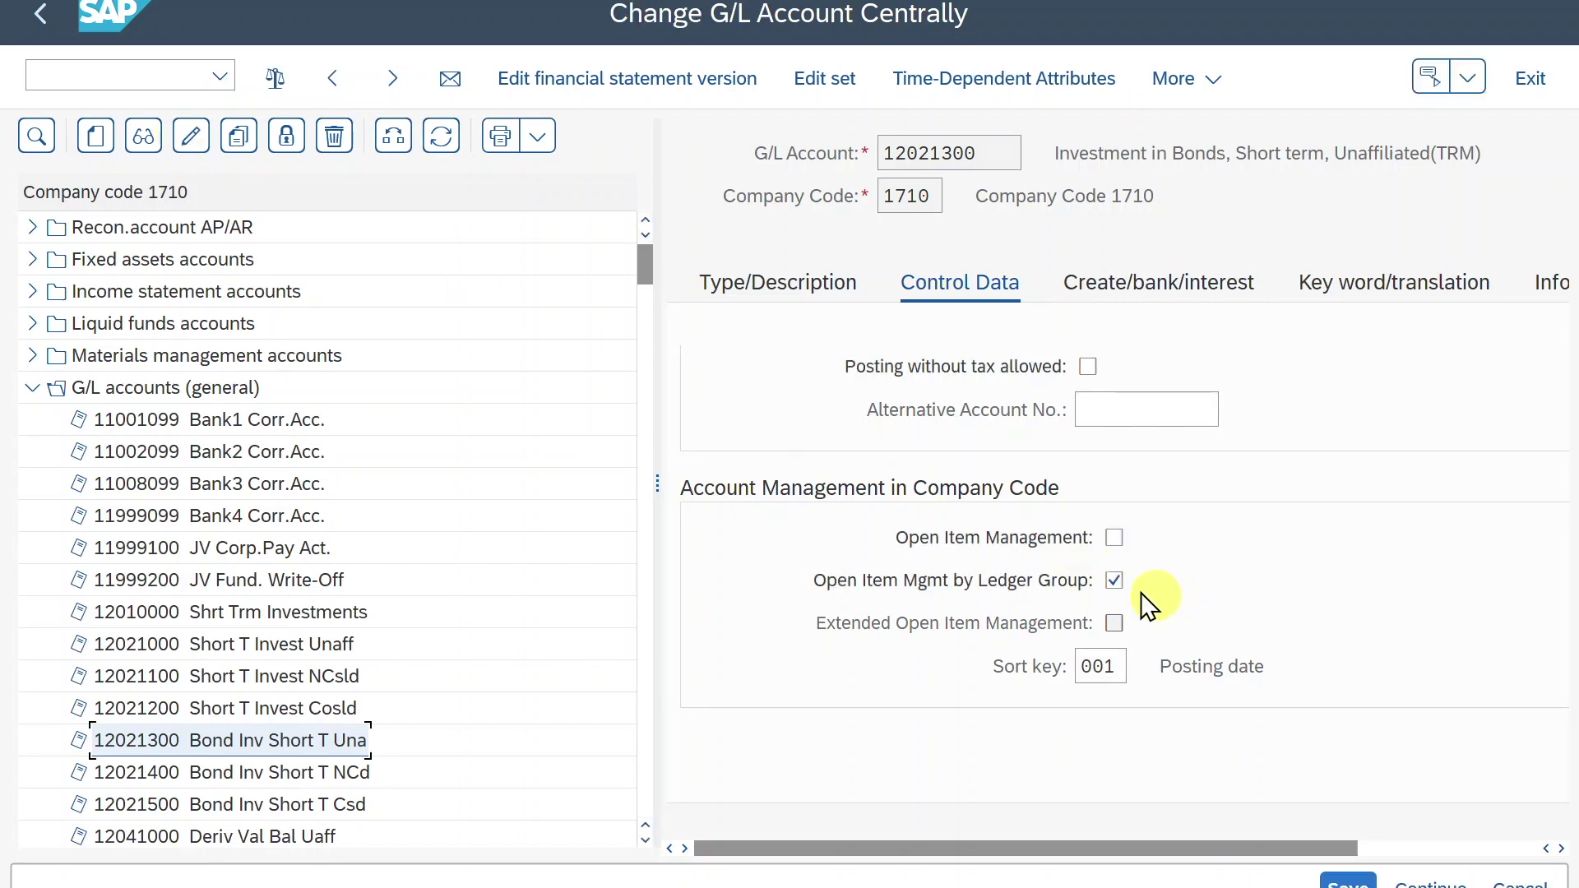
pyautogui.click(1113, 580)
pyautogui.click(1345, 880)
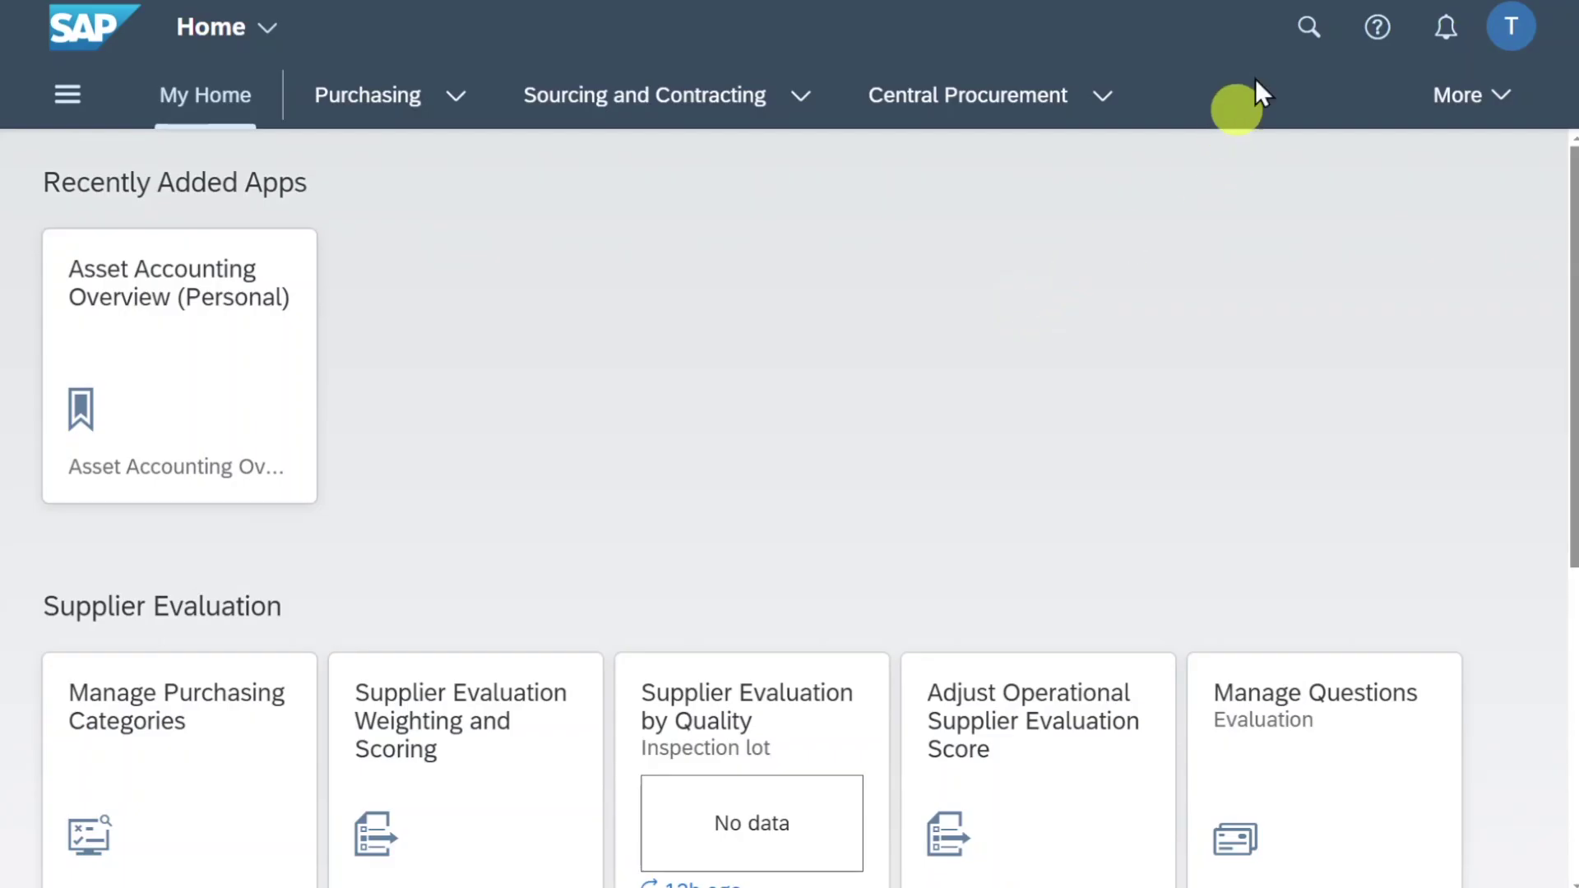
pyautogui.click(1309, 27)
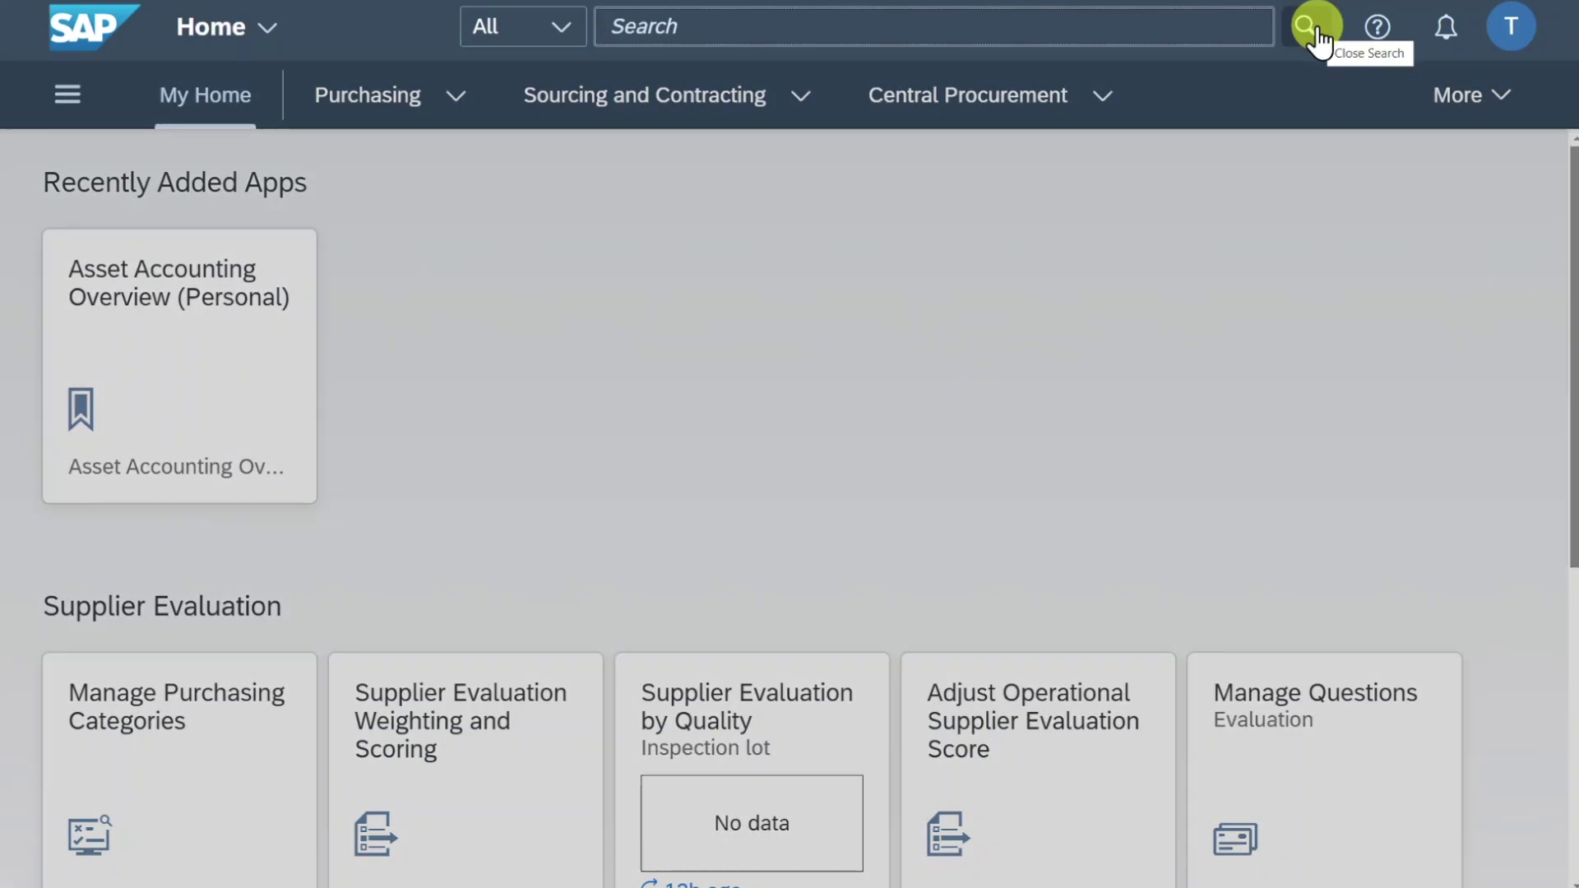
# Open Manage G/L Account Master Data and list the accounts of chart YCOA.
pyautogui.write('manage g/l')
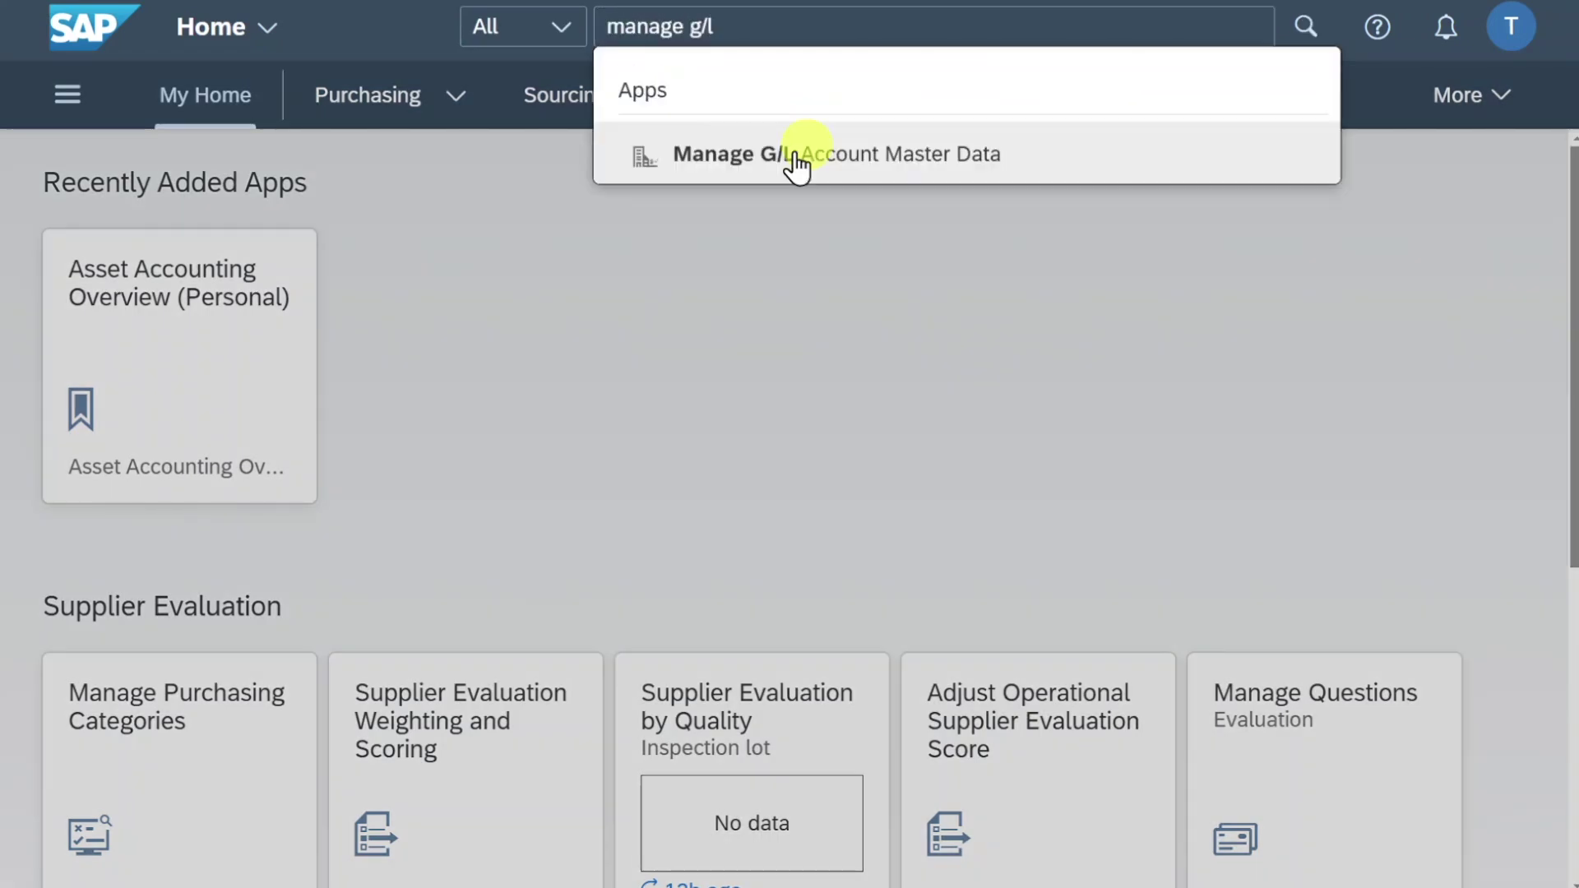
pyautogui.click(844, 162)
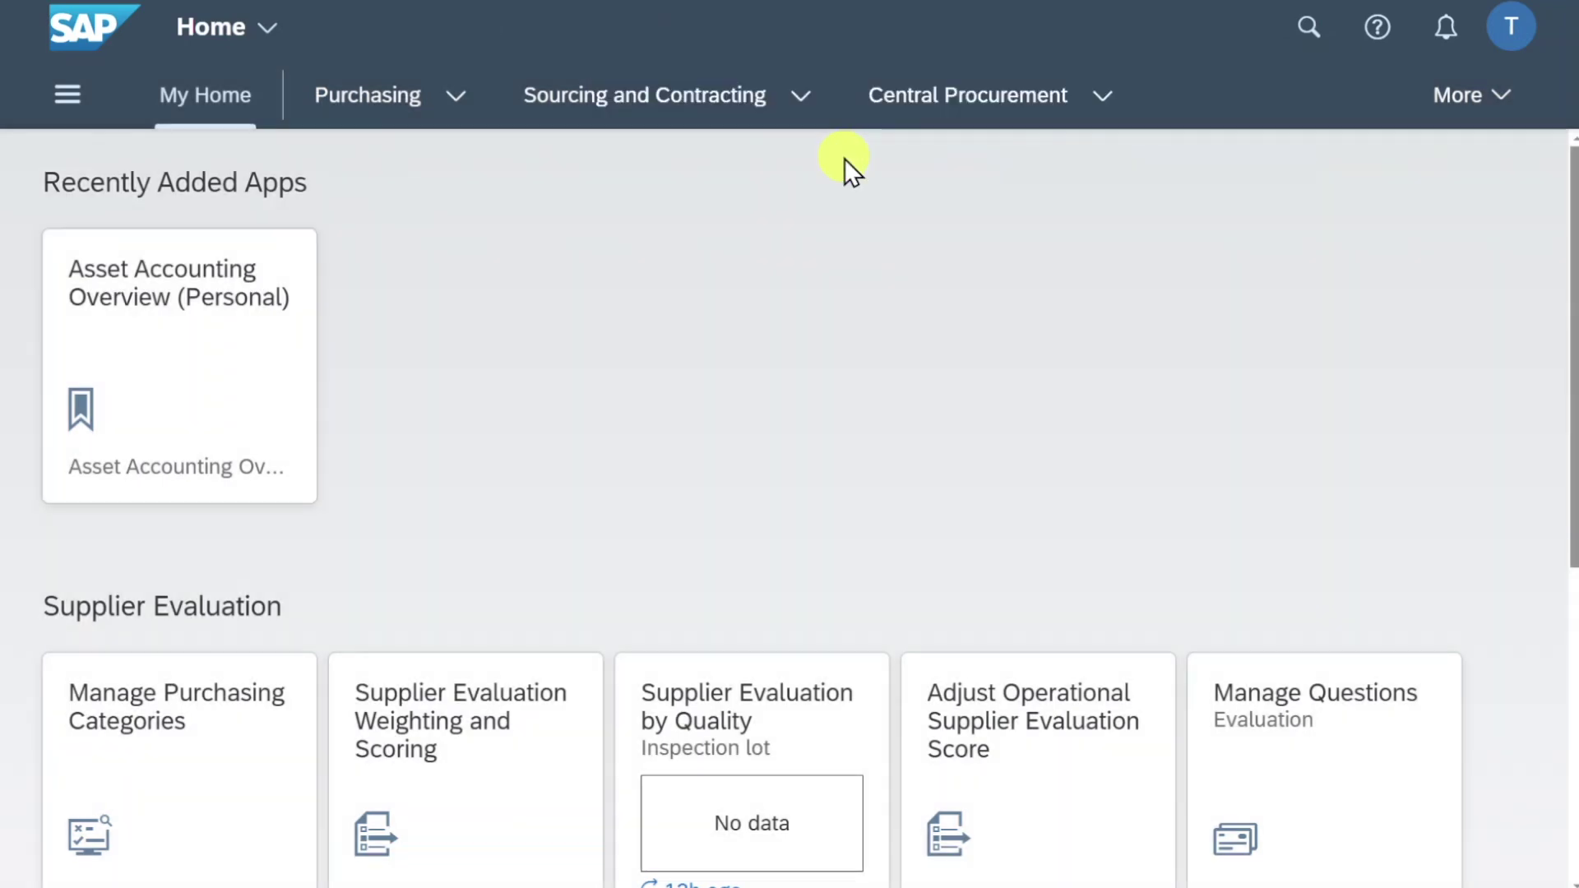
pyautogui.write('Y')
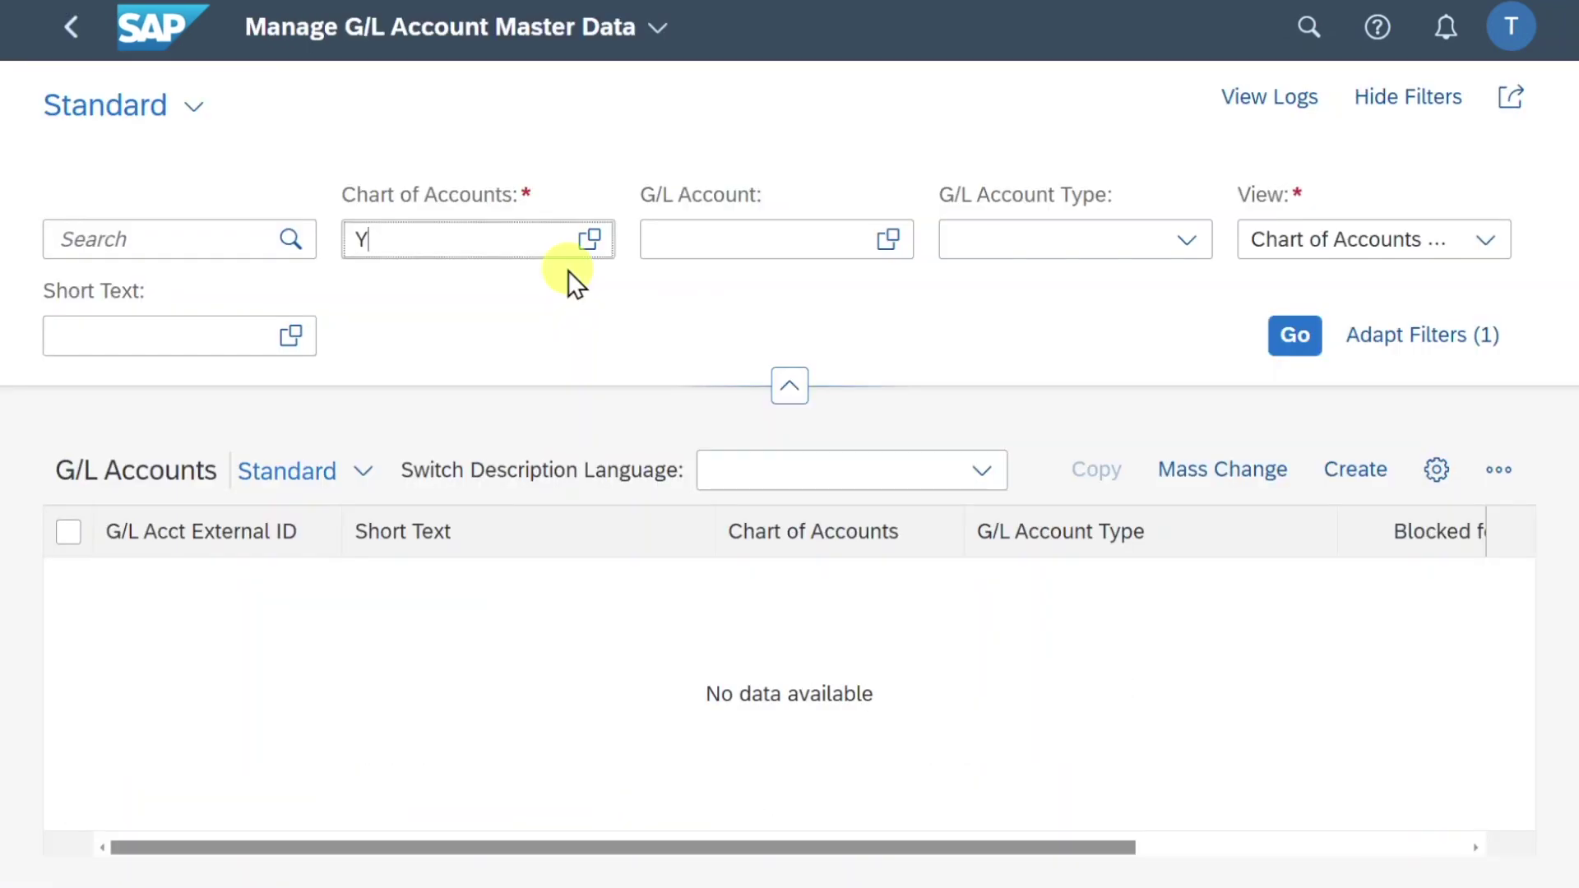
pyautogui.write('COA')
pyautogui.click(1297, 337)
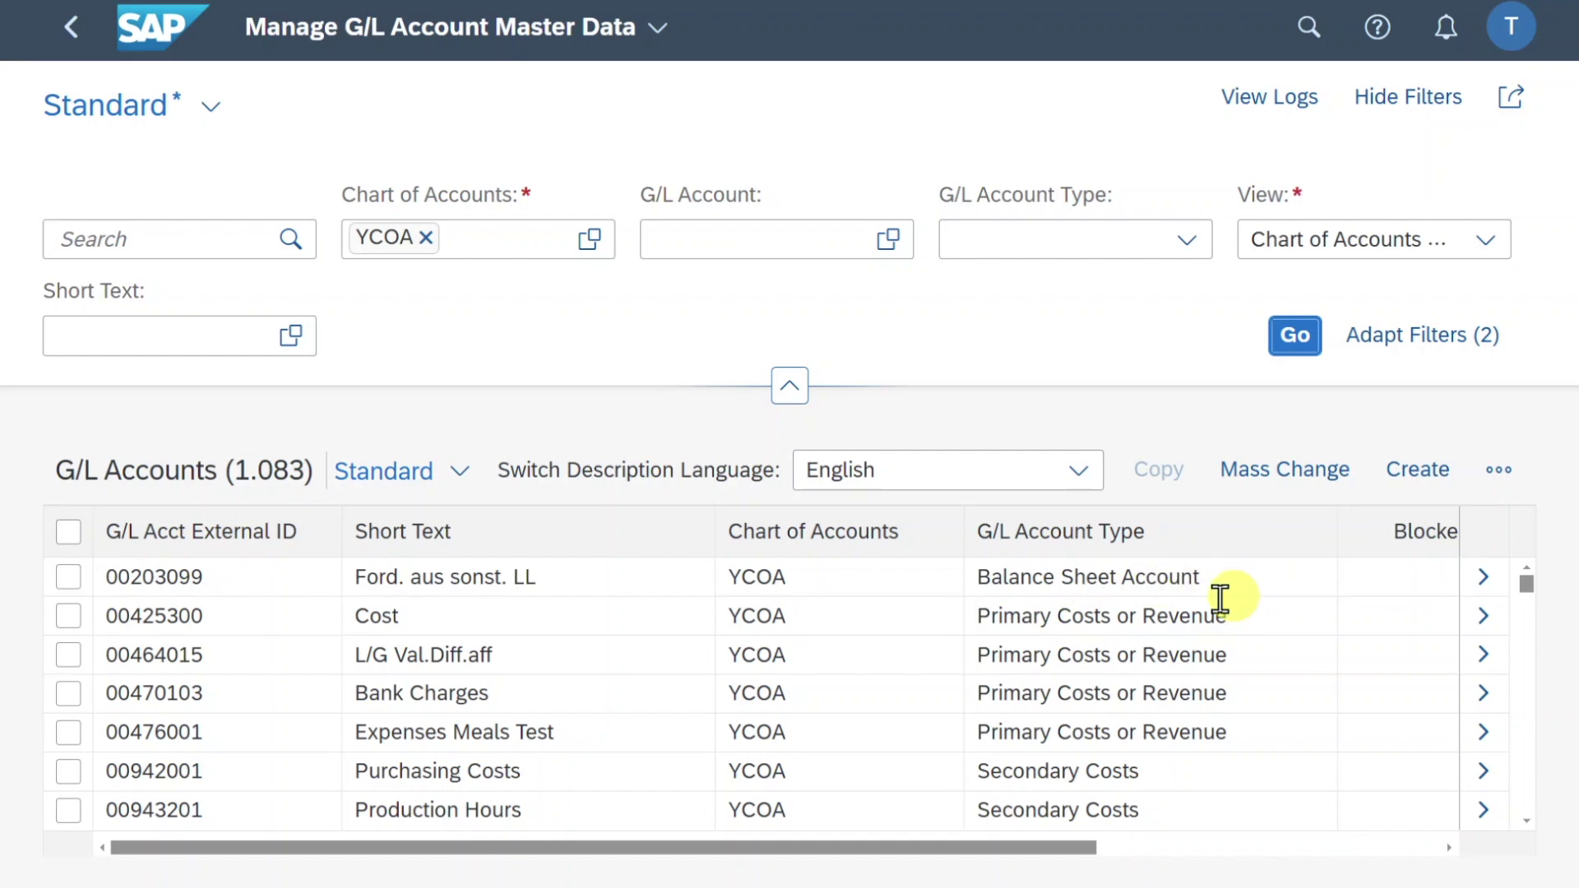
# Open account 00203099's Company Code Data in edit mode and start a new company code assignment.
pyautogui.click(1482, 577)
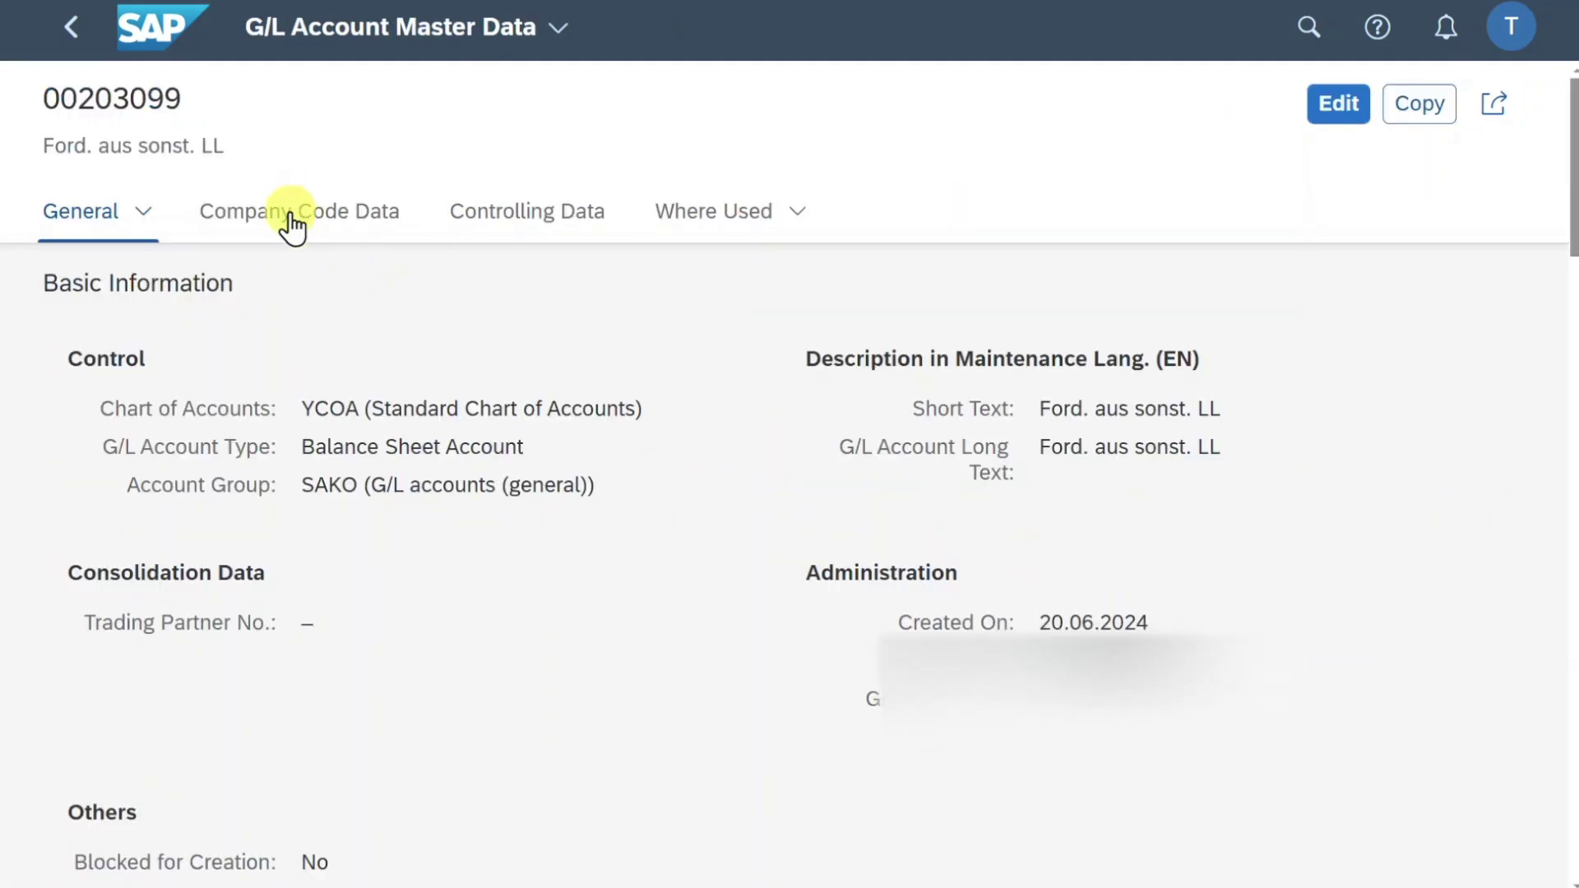
pyautogui.click(290, 215)
pyautogui.click(1334, 106)
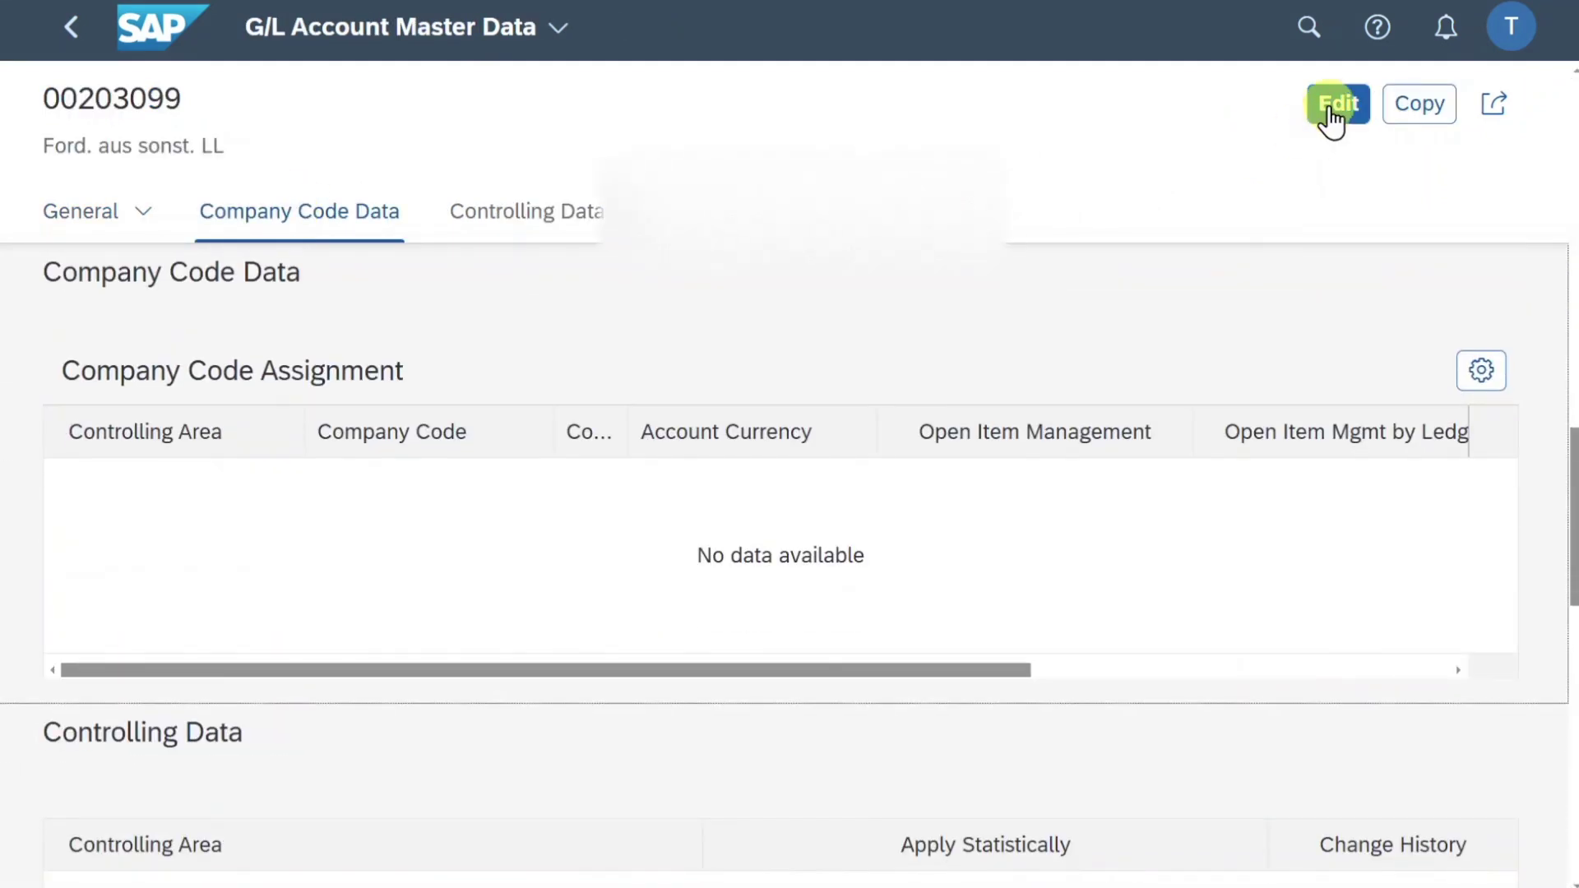
pyautogui.click(1337, 369)
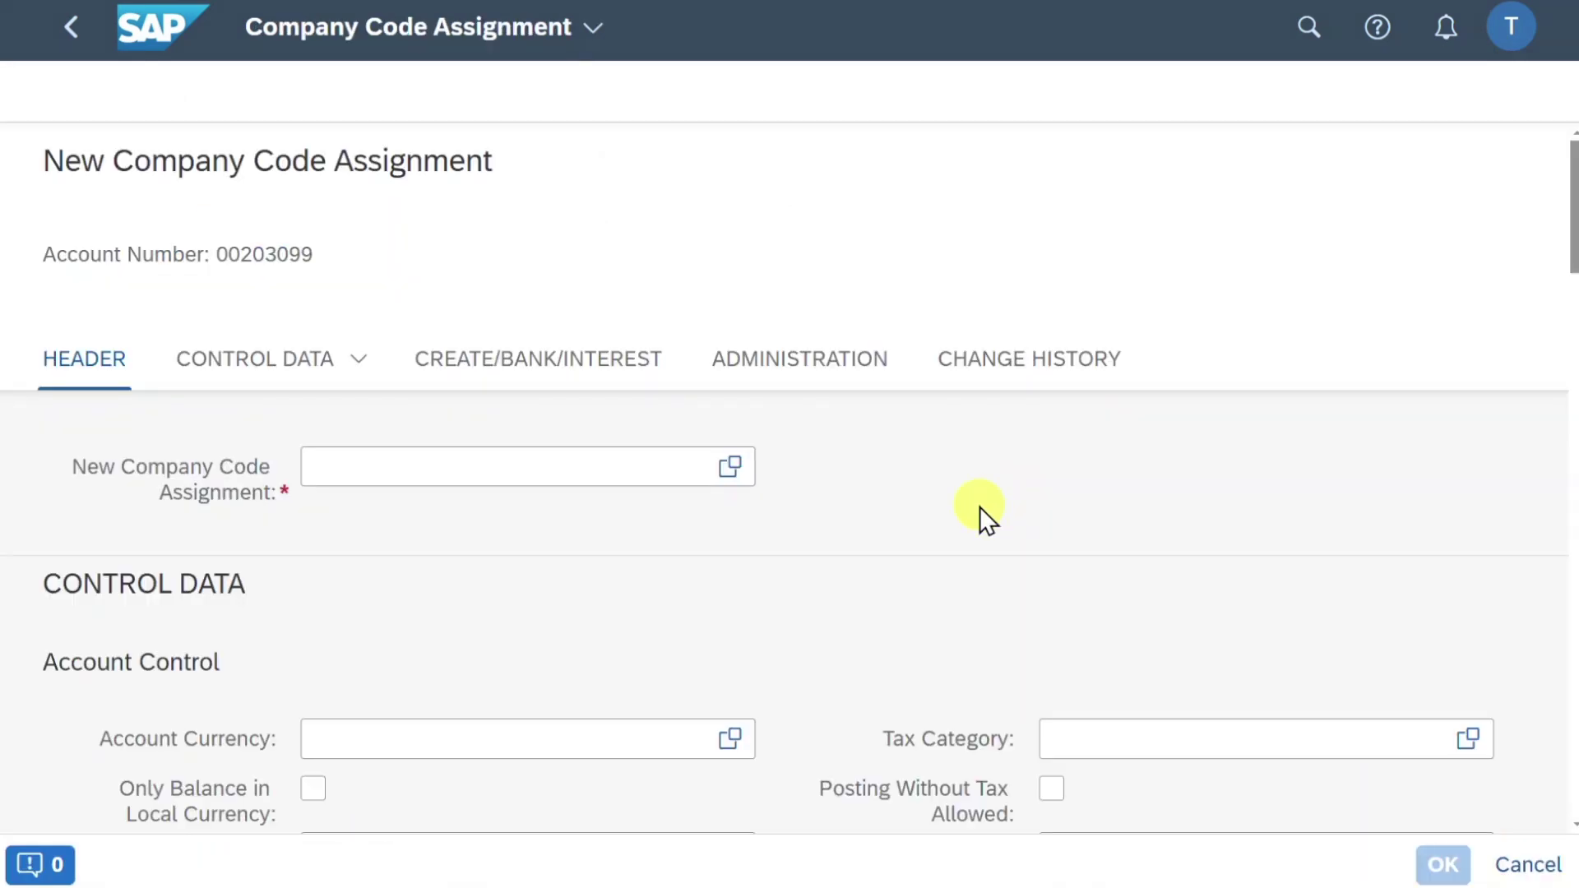
# Scroll the new assignment form down to the Account Management open item options.
pyautogui.scroll(-10, 582, 560)
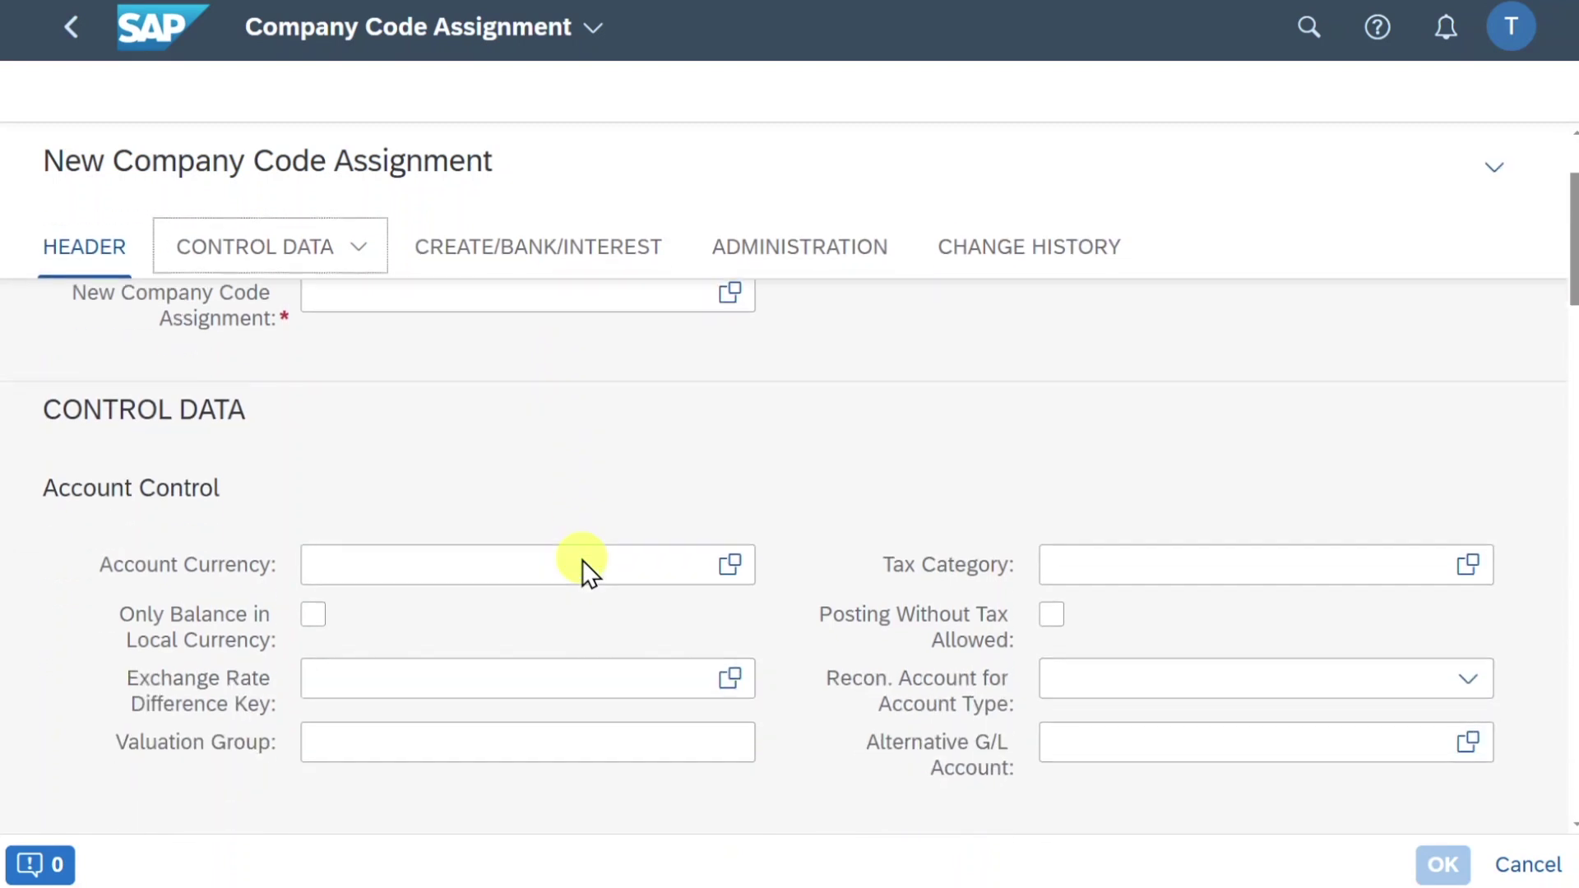
pyautogui.scroll(-2, 582, 558)
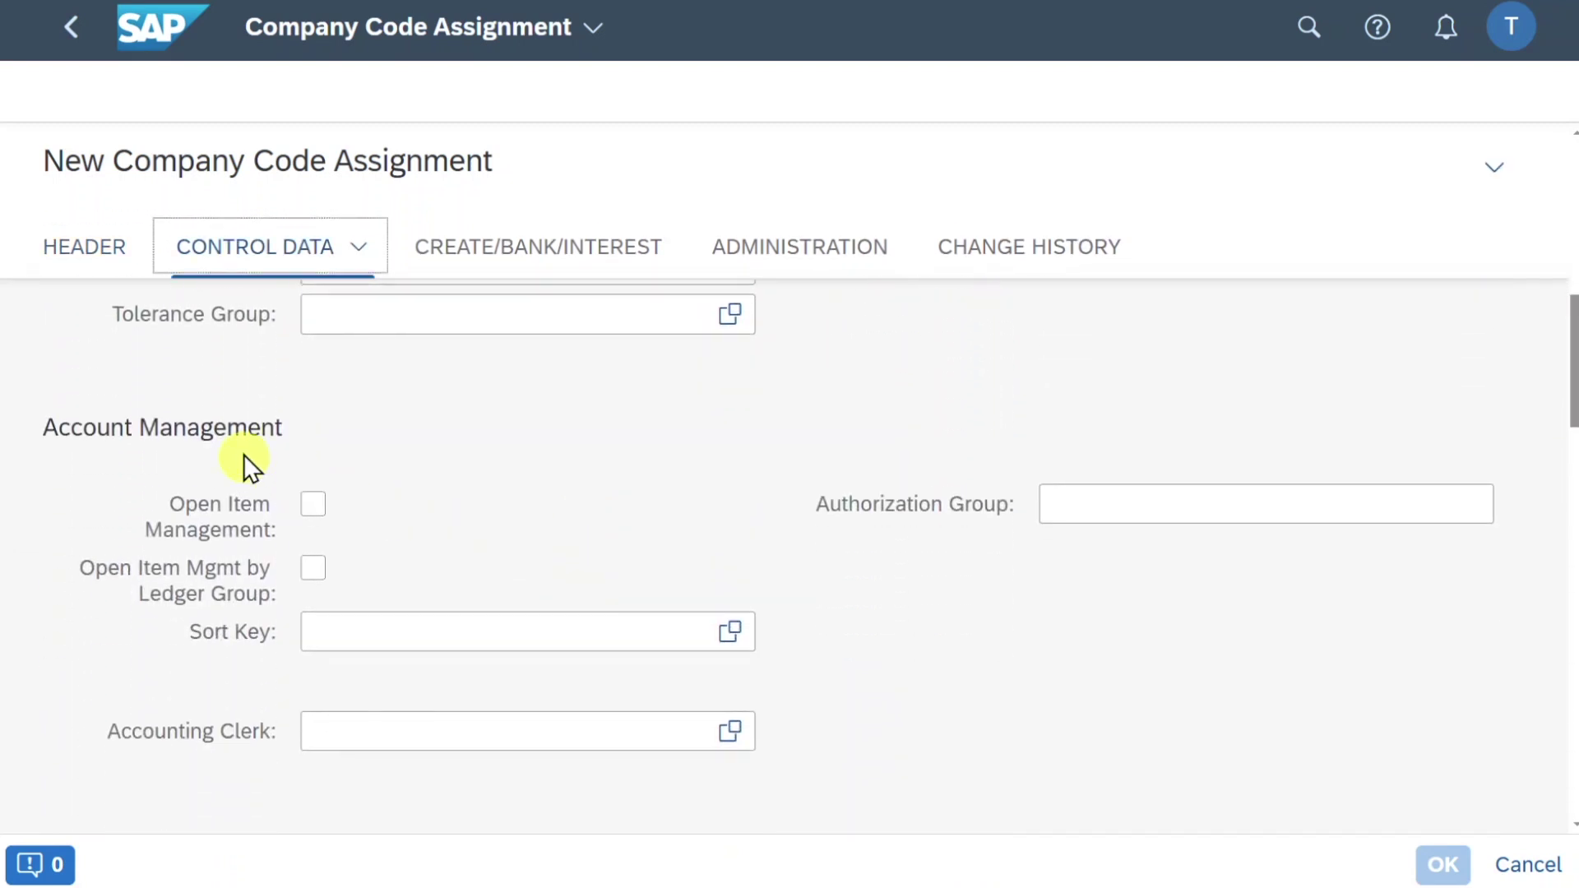